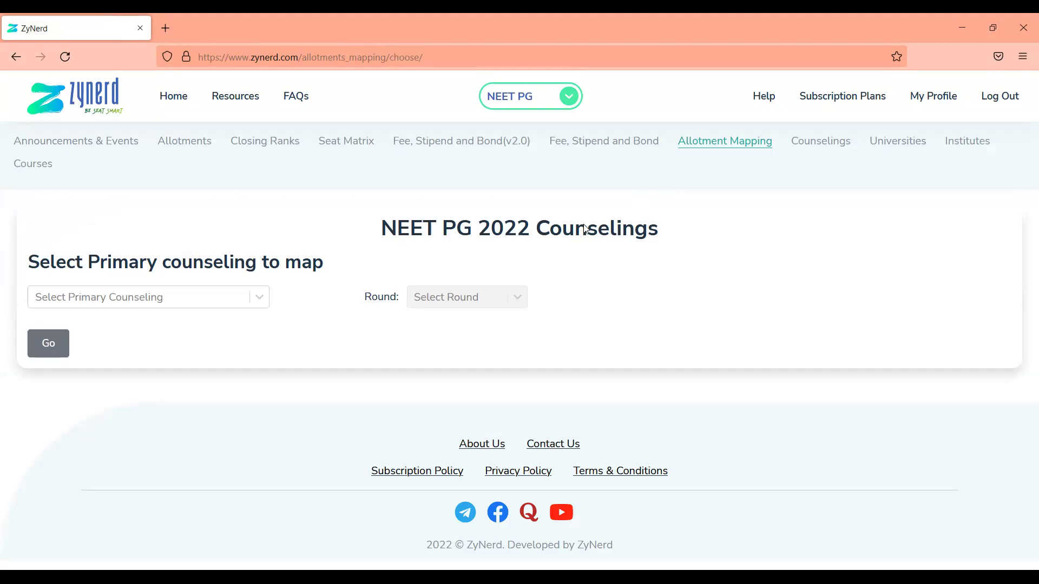
- Open the allotment mapping with All India Counseling - PG Medical, round 1, as the primary counseling
click(223, 297)
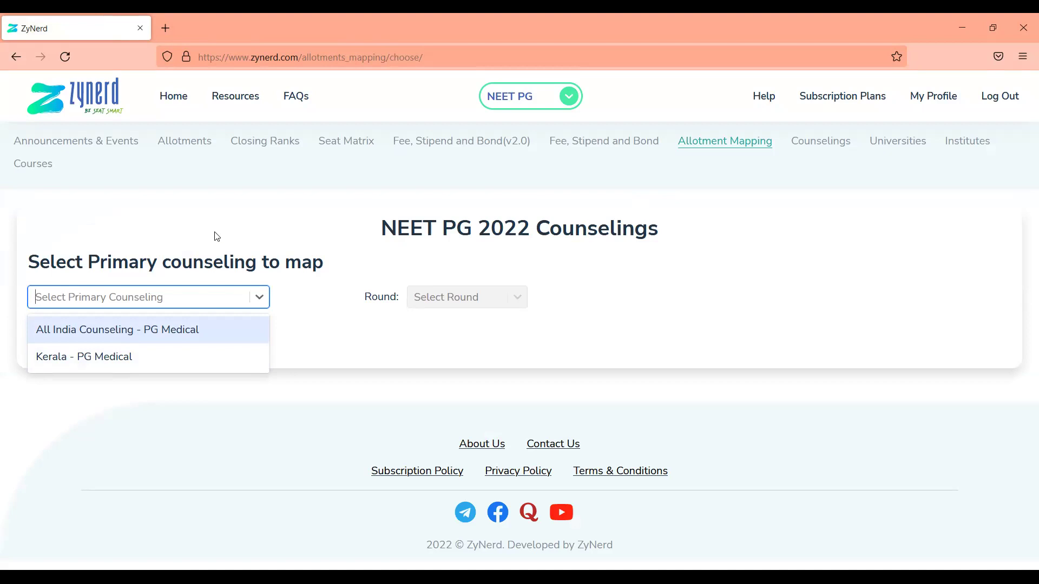
click(147, 331)
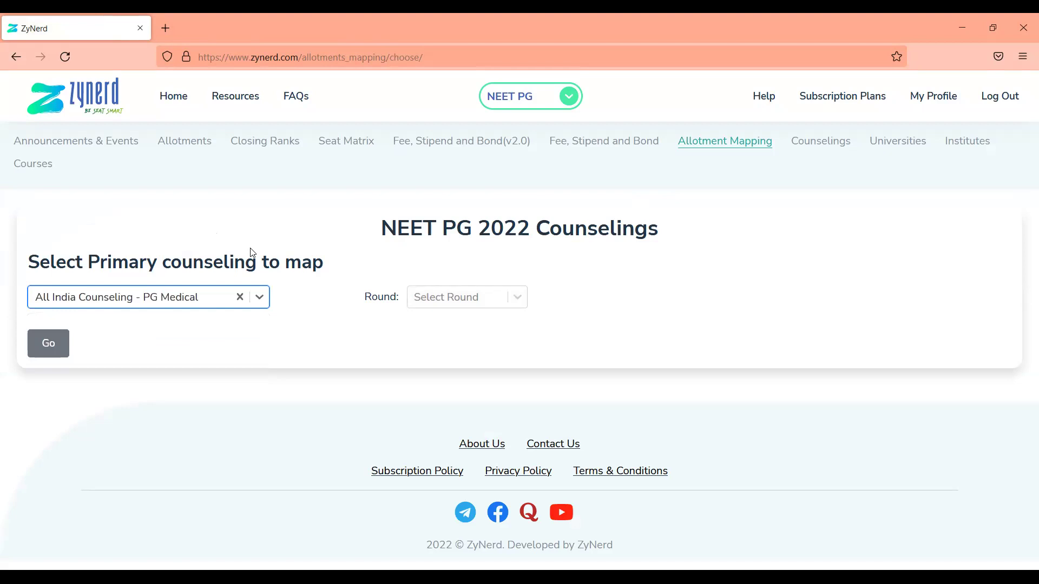
click(422, 303)
click(436, 329)
click(290, 265)
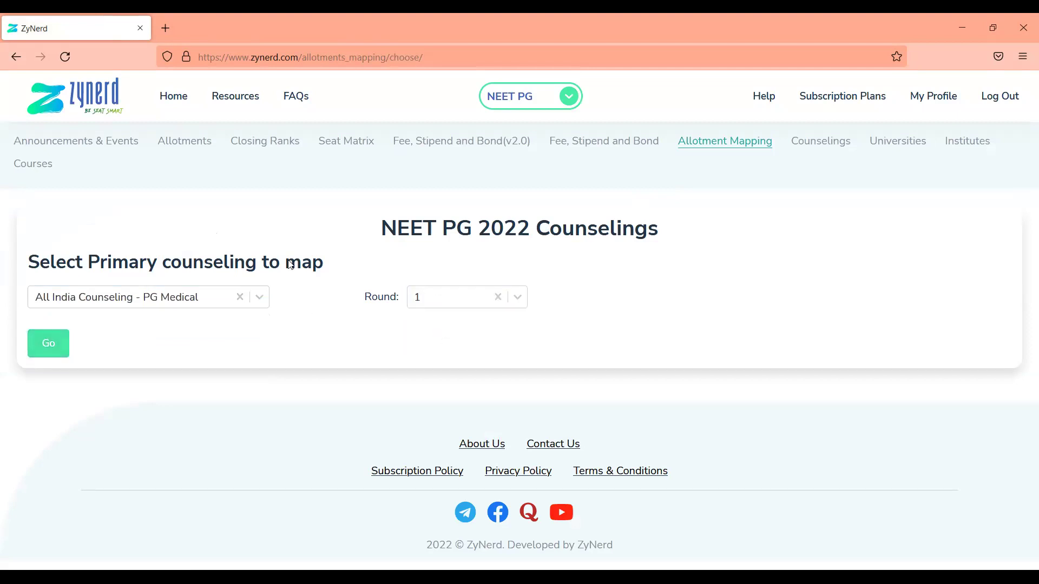
click(61, 341)
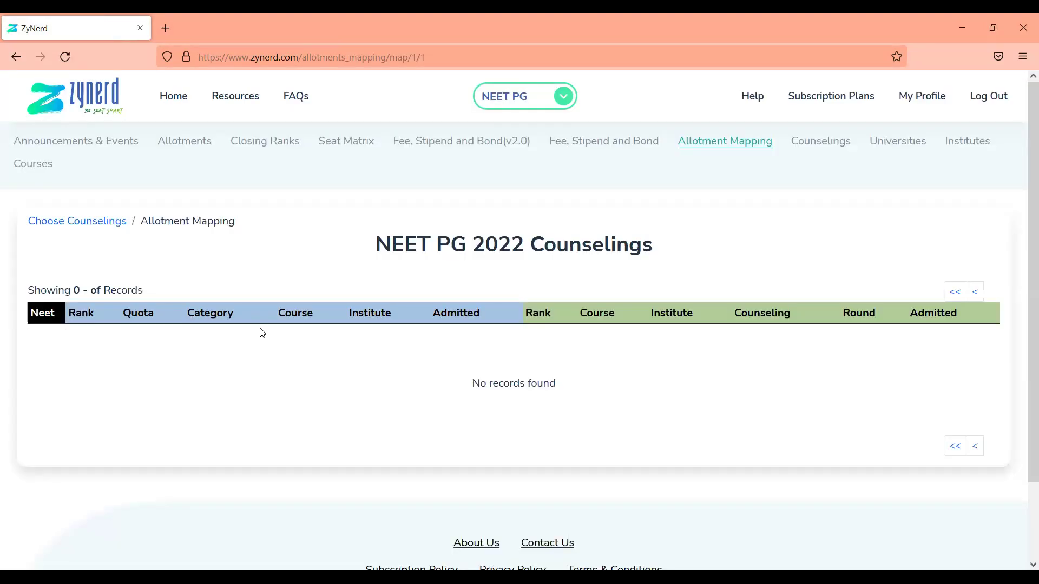
- Look over the mapping page's rank filters, primary and other-counseling filters, and the allotment table's columns
scroll(385, 273, down, 5)
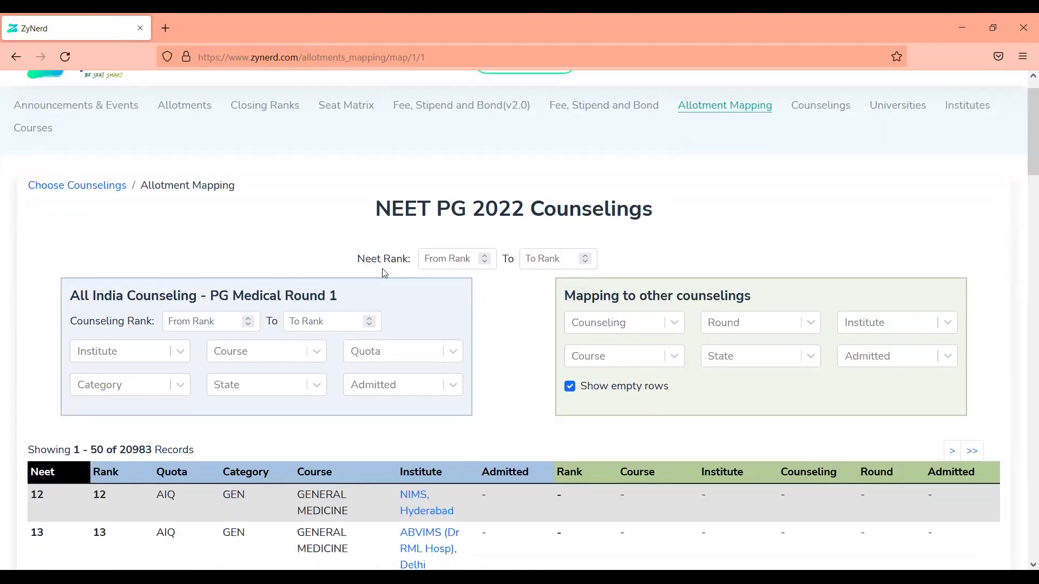
scroll(384, 273, up, 3)
scroll(385, 274, up, 1)
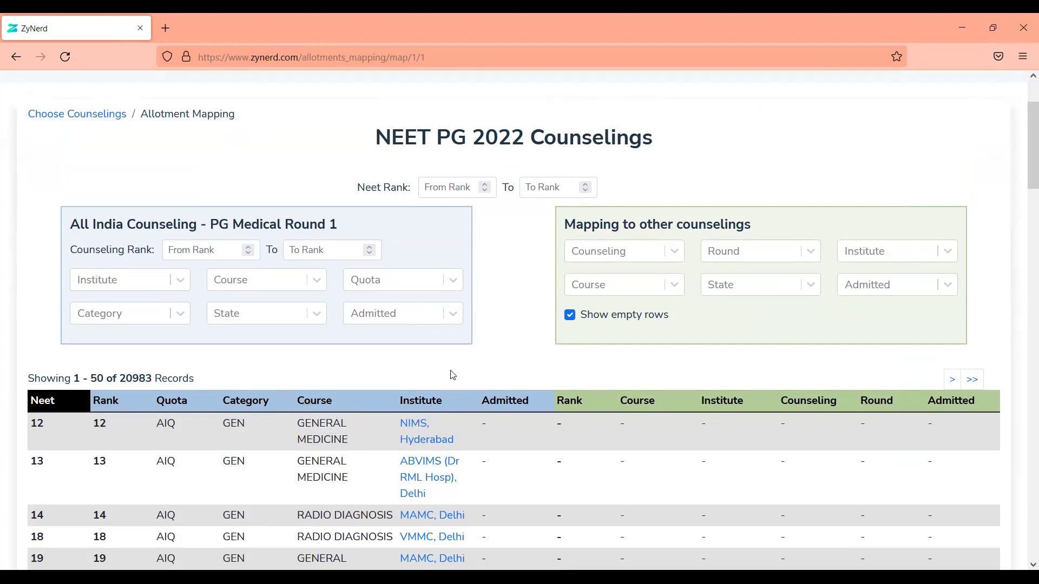
scroll(452, 379, down, 20)
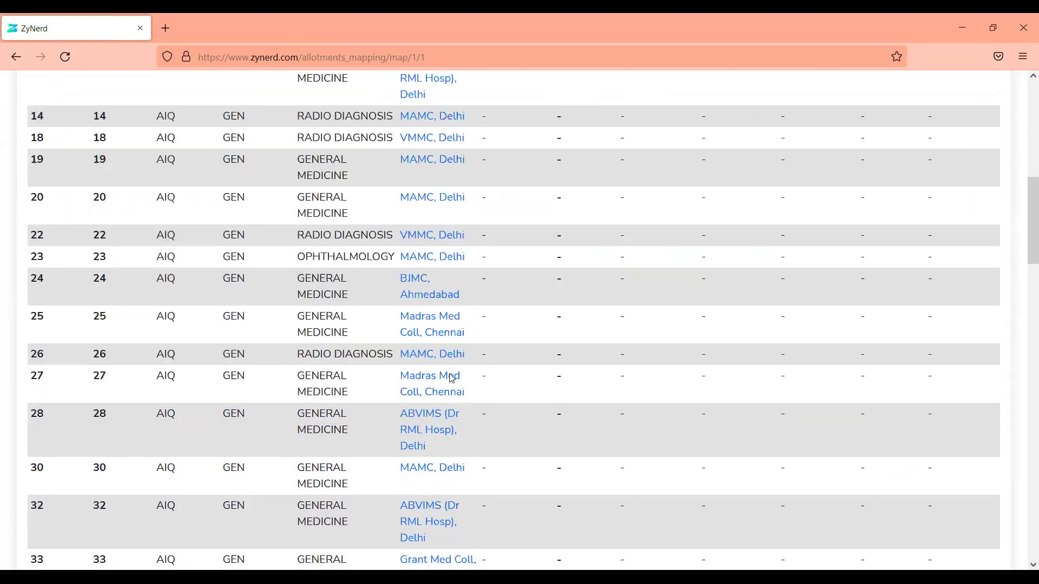
scroll(453, 380, up, 12)
scroll(452, 379, up, 15)
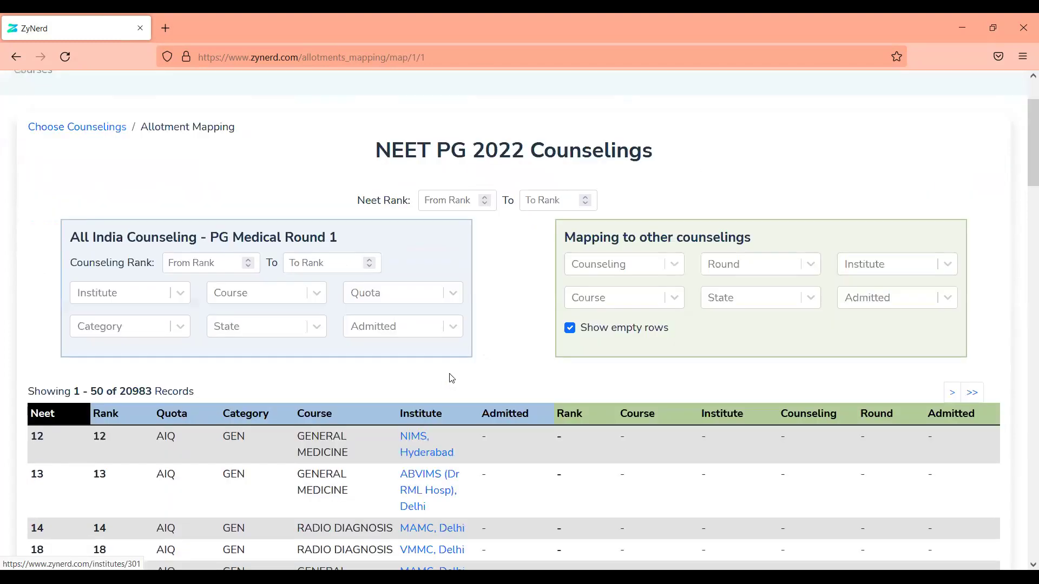
scroll(449, 378, down, 9)
scroll(449, 378, up, 14)
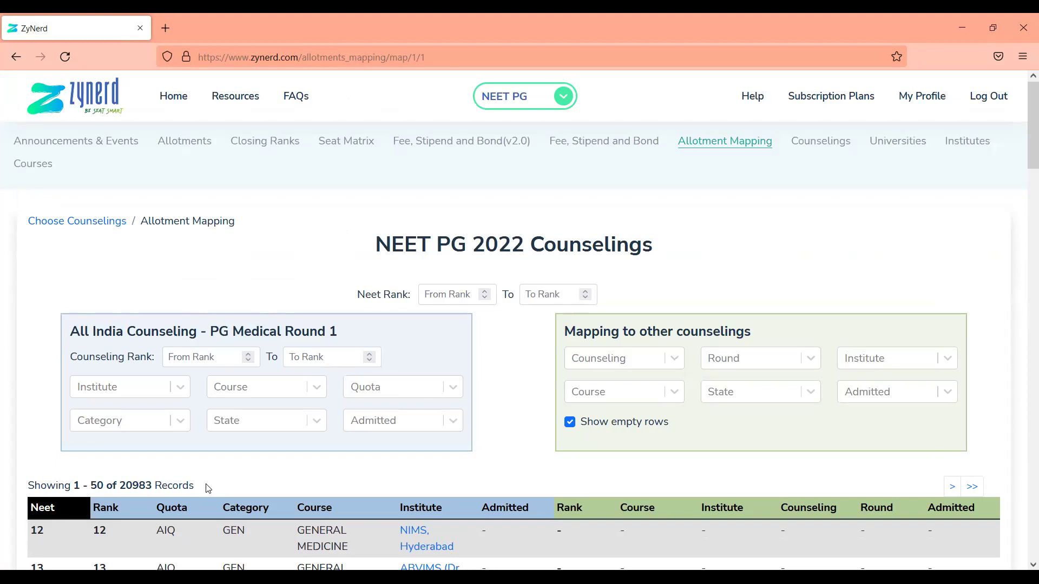
scroll(207, 487, down, 3)
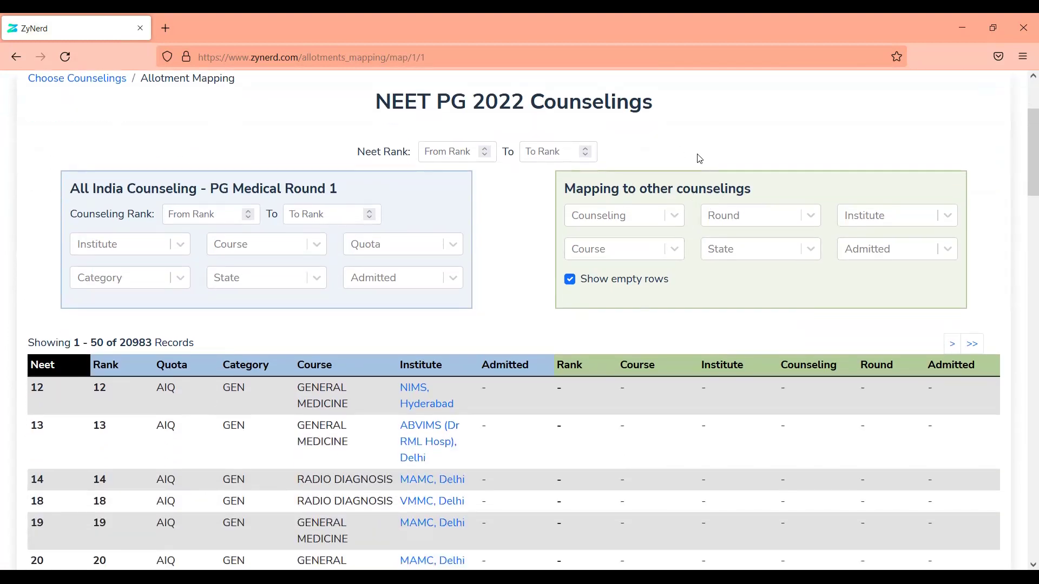
scroll(700, 158, up, 1)
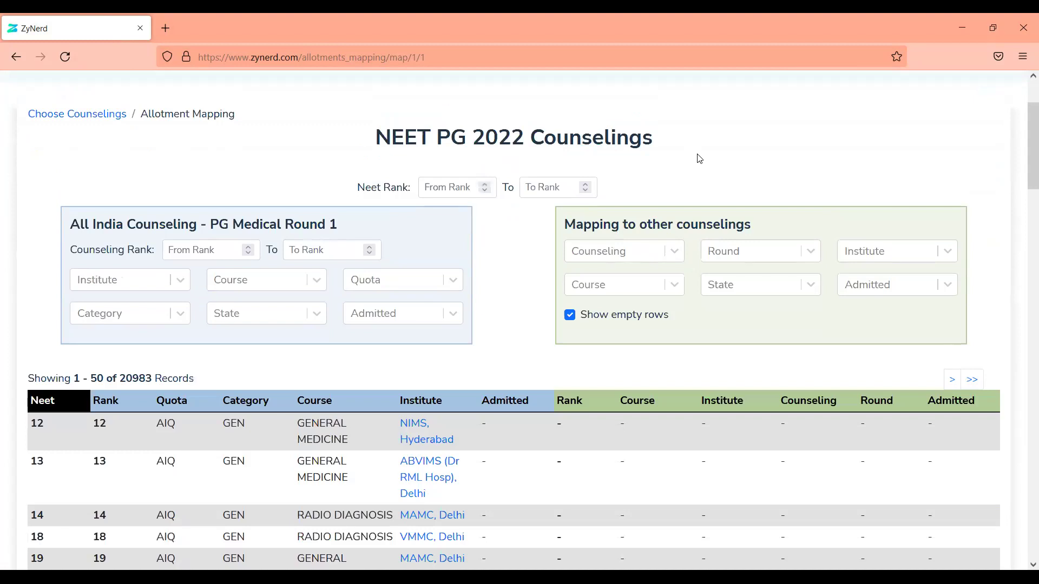
- Check which counselings can be chosen for mapping to other counselings, leaving the filter unset
click(610, 262)
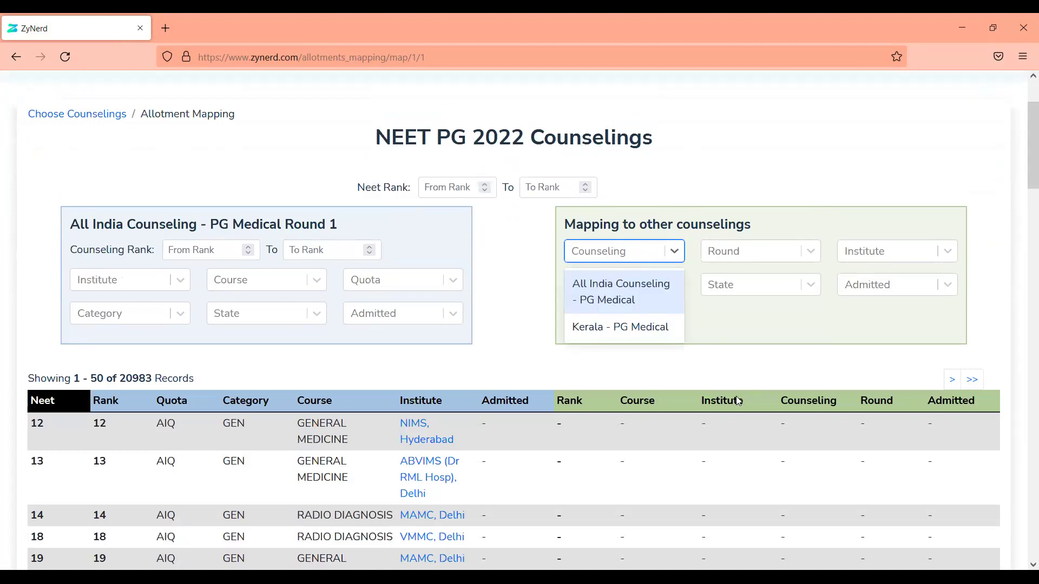
click(752, 347)
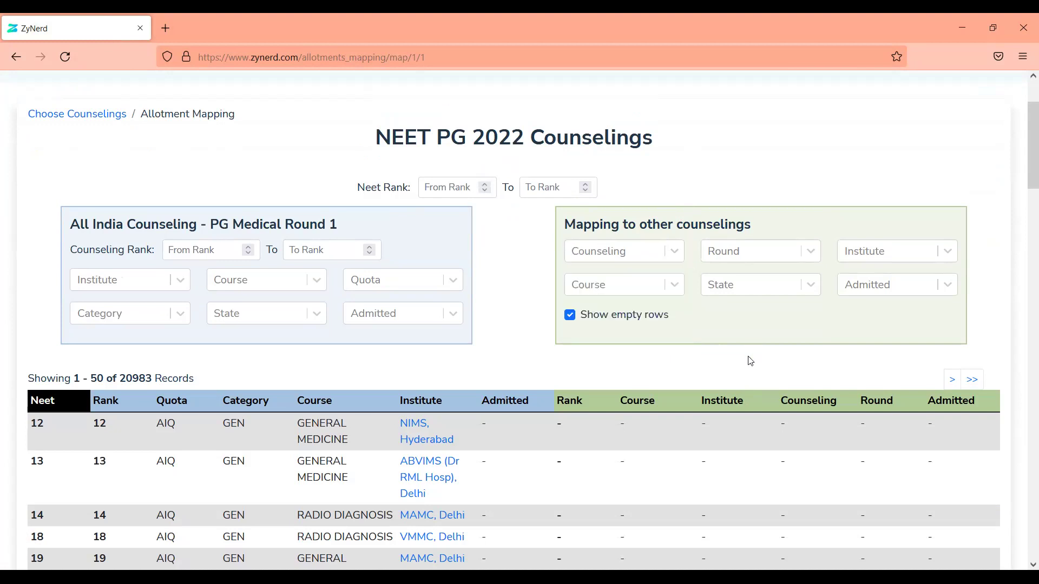
scroll(751, 361, down, 10)
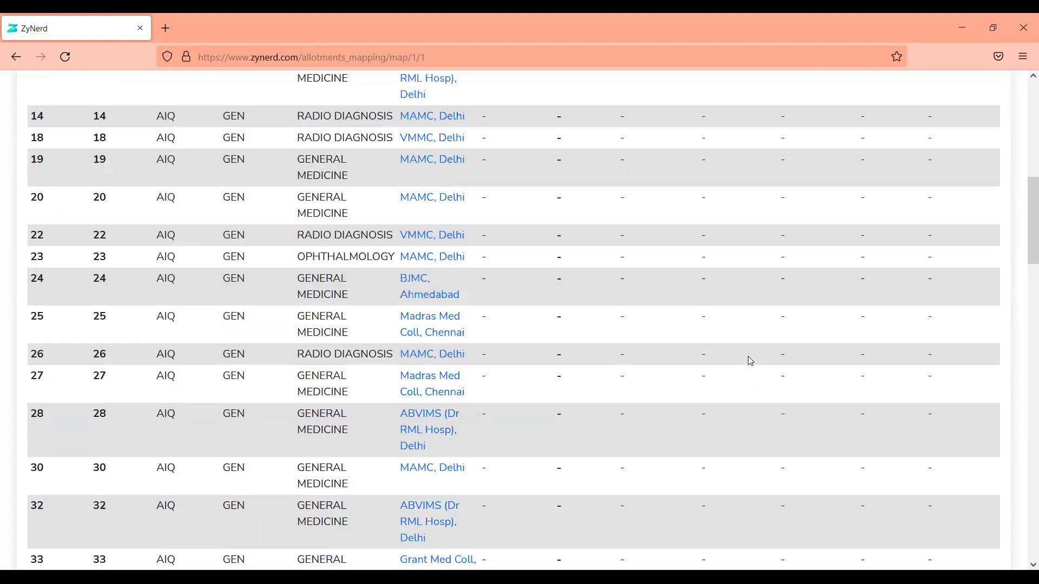
scroll(723, 367, up, 10)
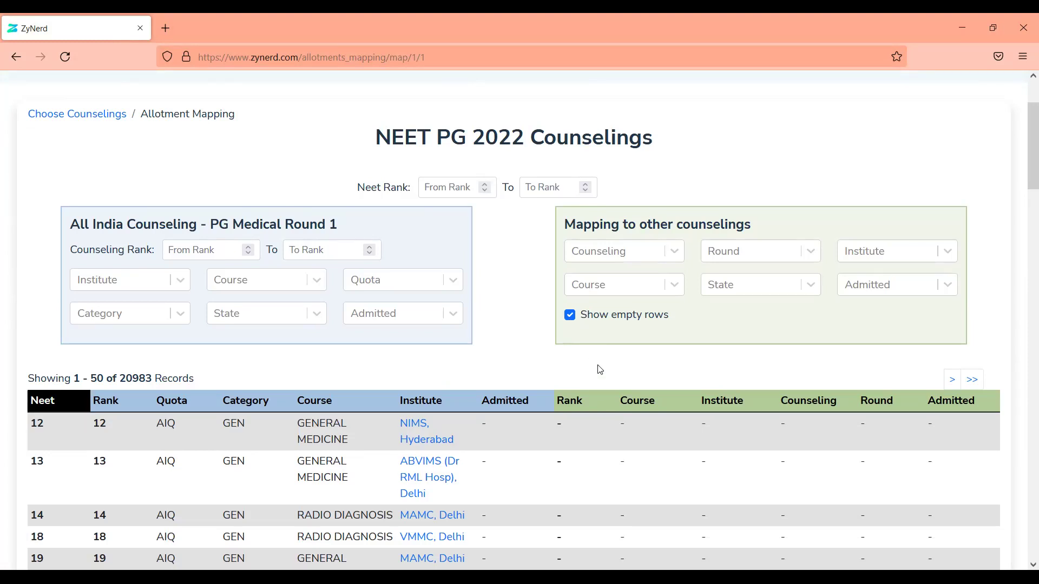
- Scan the first page of allotment records for candidates with seats mapped in other counselings
scroll(600, 368, down, 4)
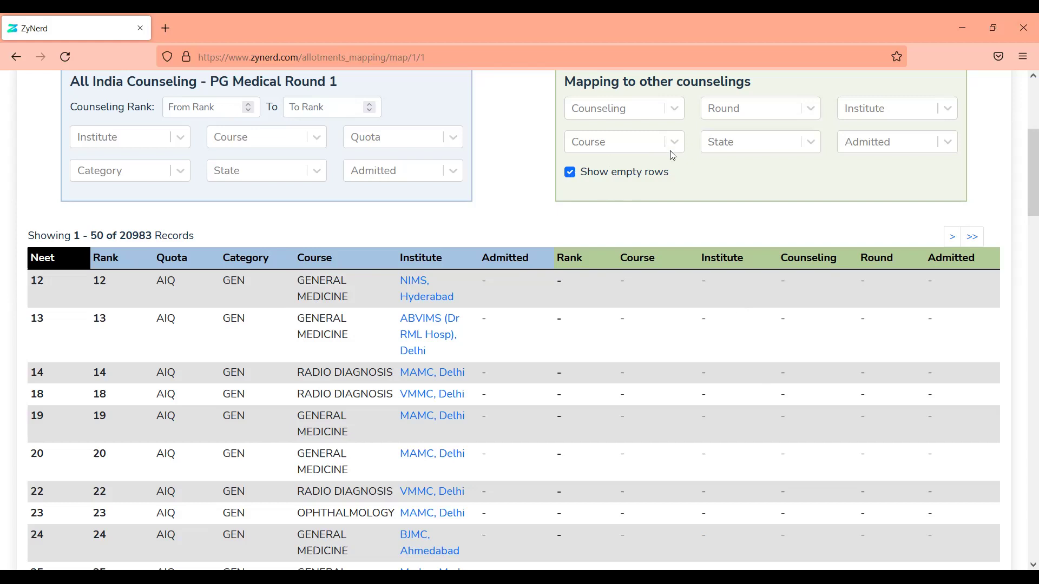
scroll(262, 317, down, 15)
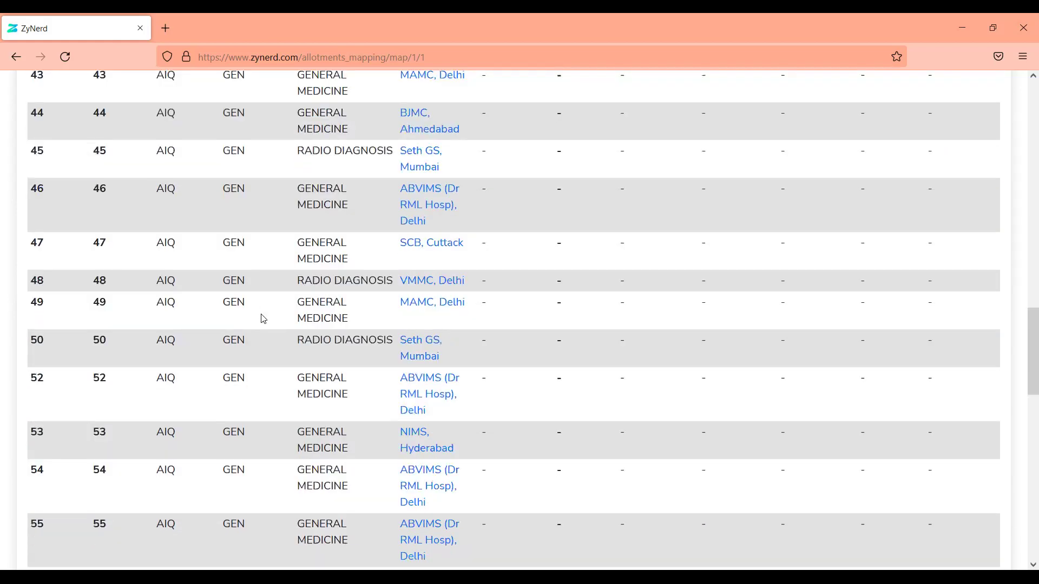
scroll(262, 320, up, 8)
scroll(262, 319, down, 3)
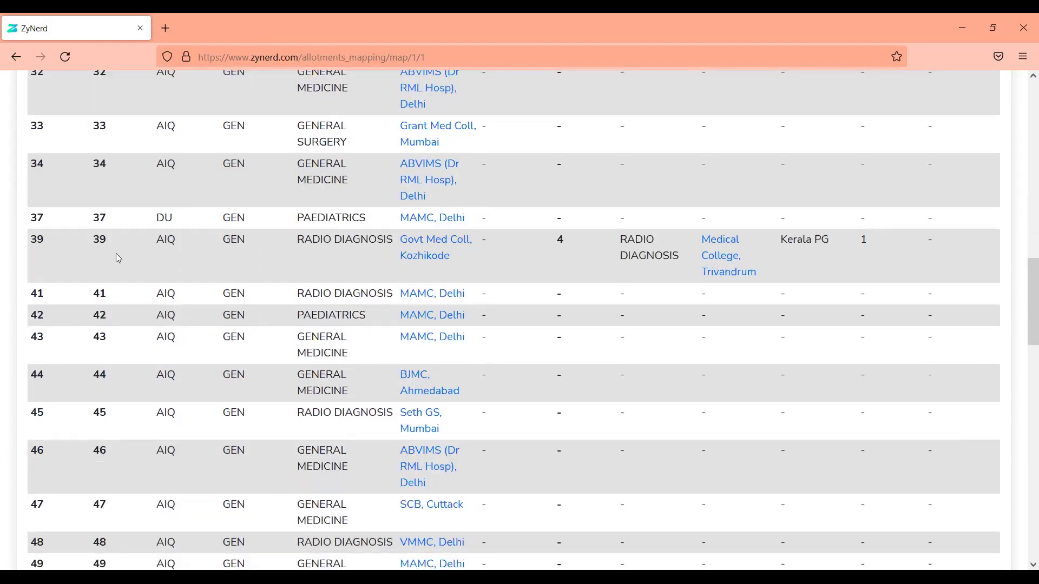
scroll(141, 254, down, 15)
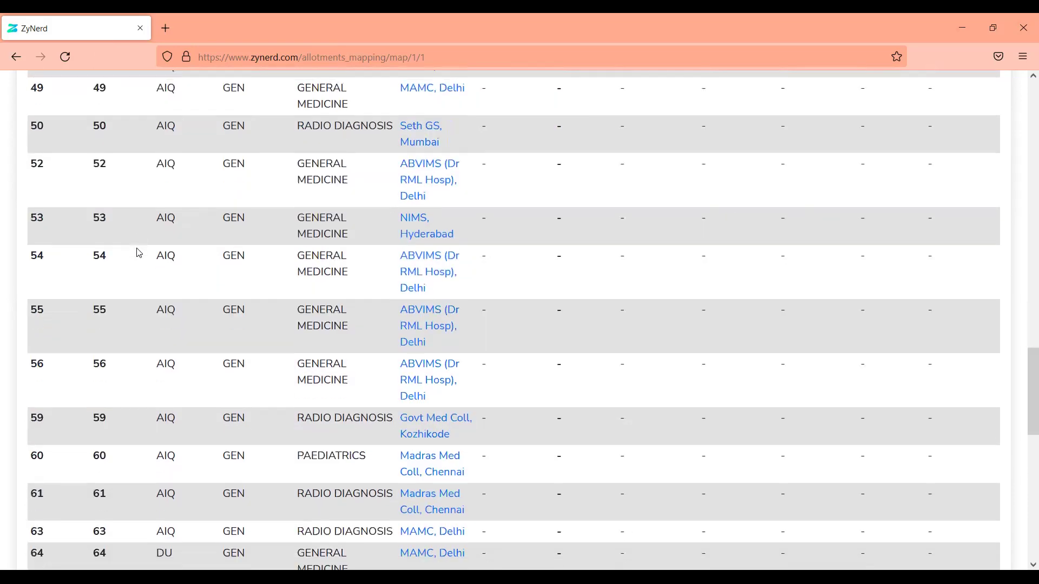
scroll(139, 254, down, 4)
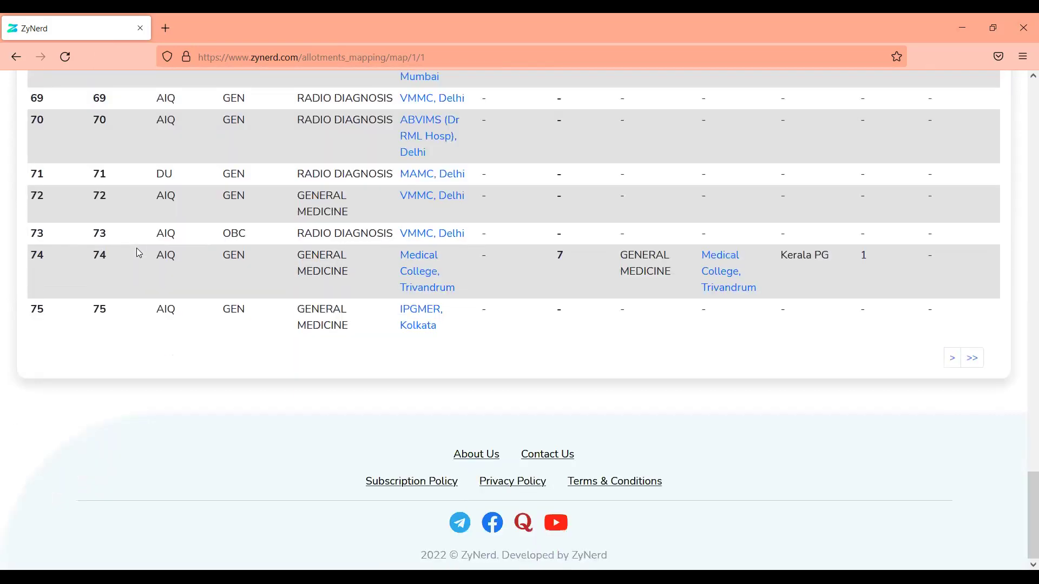
scroll(139, 254, up, 20)
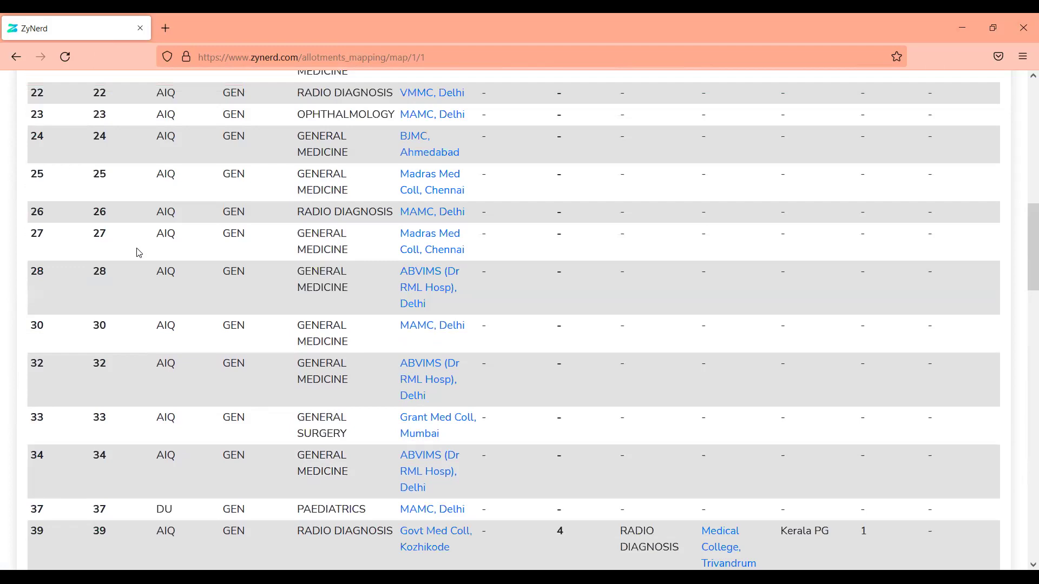
- Compare the All India and Kerala PG allotments in the rows for NEET ranks 39 and 74
scroll(139, 253, down, 3)
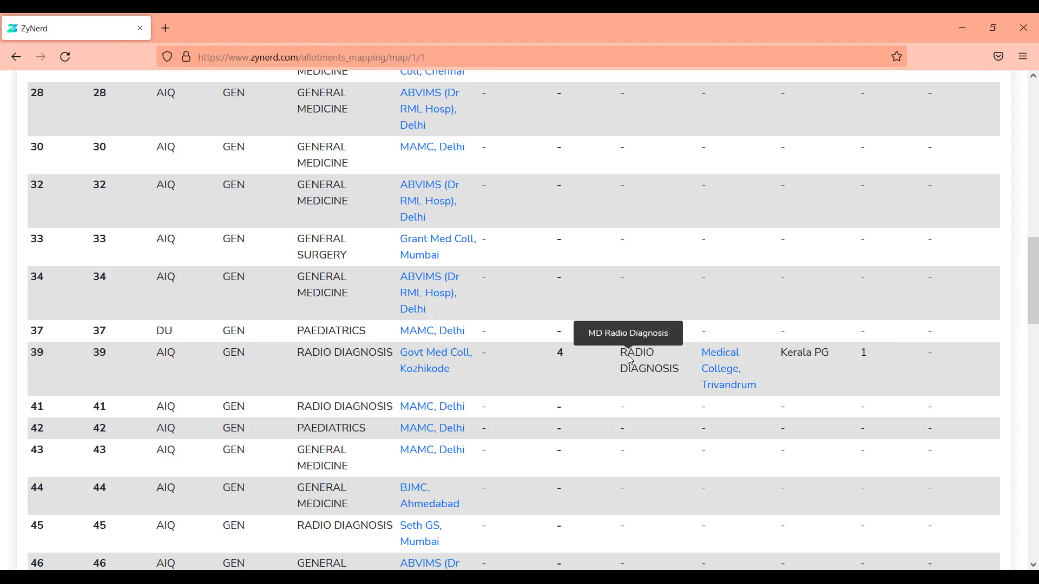
scroll(631, 360, down, 3)
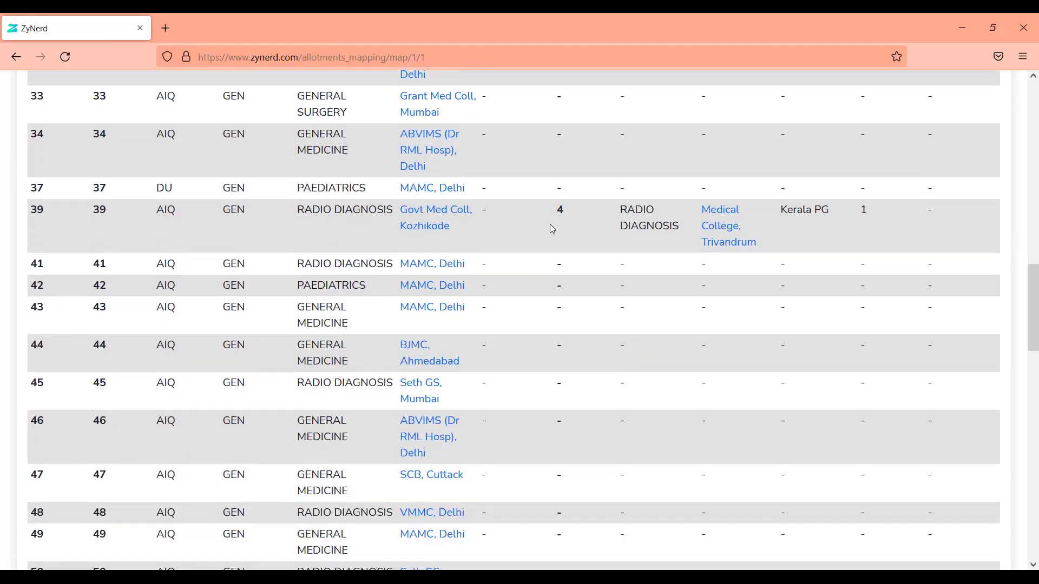
scroll(552, 230, down, 5)
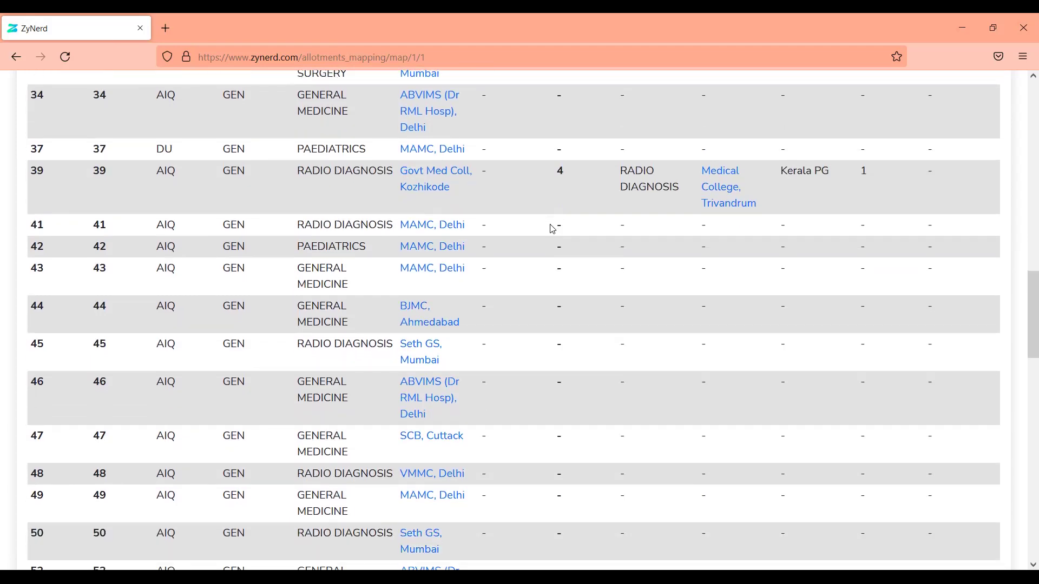
scroll(552, 229, down, 7)
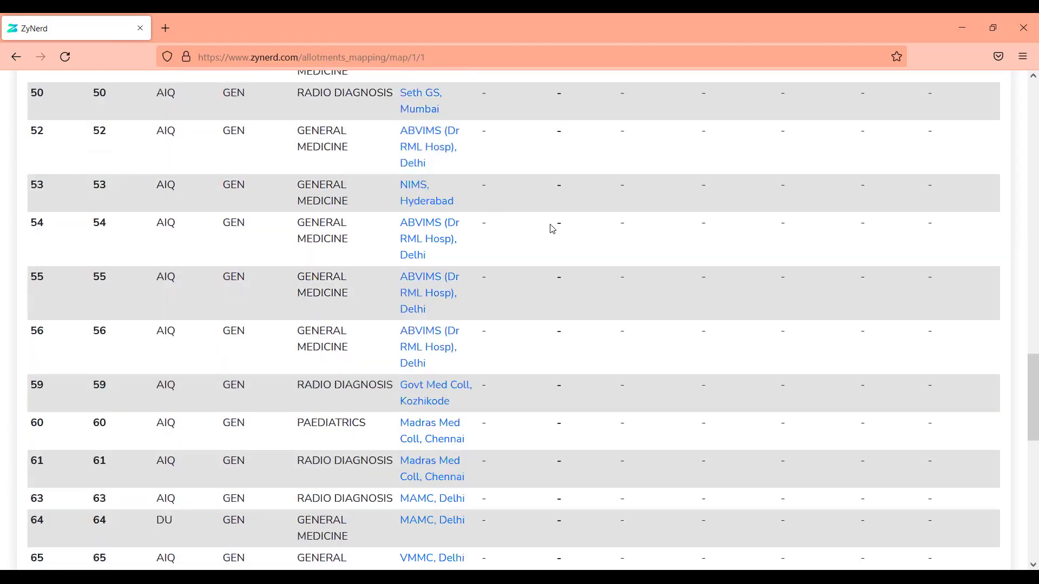
scroll(553, 229, up, 10)
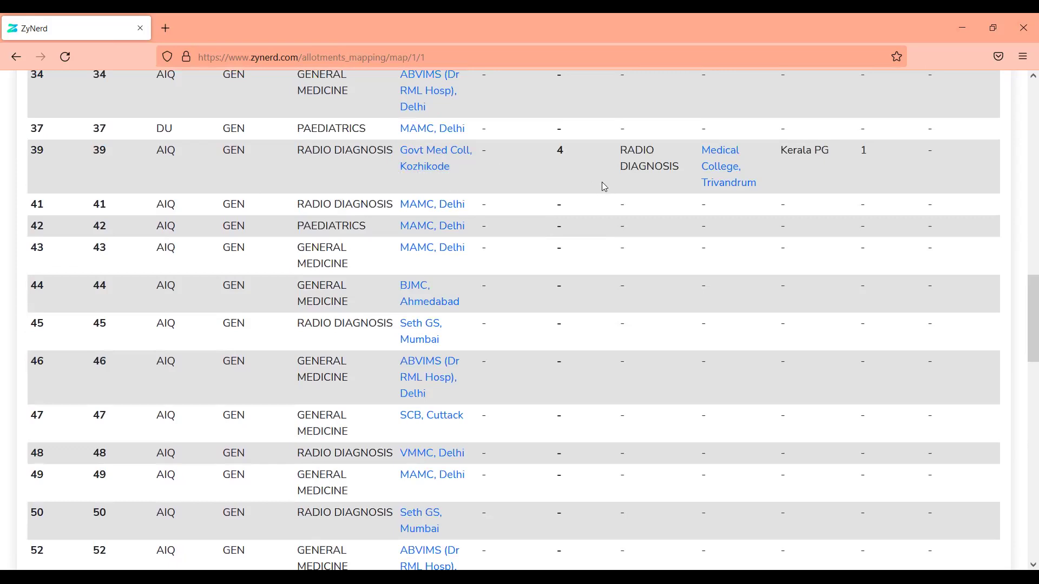
scroll(604, 187, down, 18)
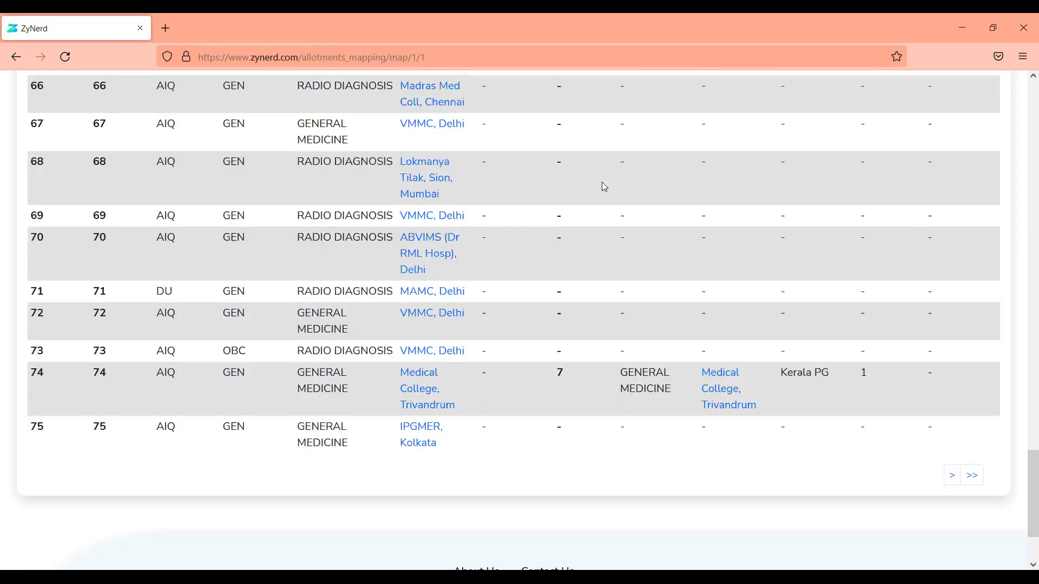
scroll(604, 186, down, 1)
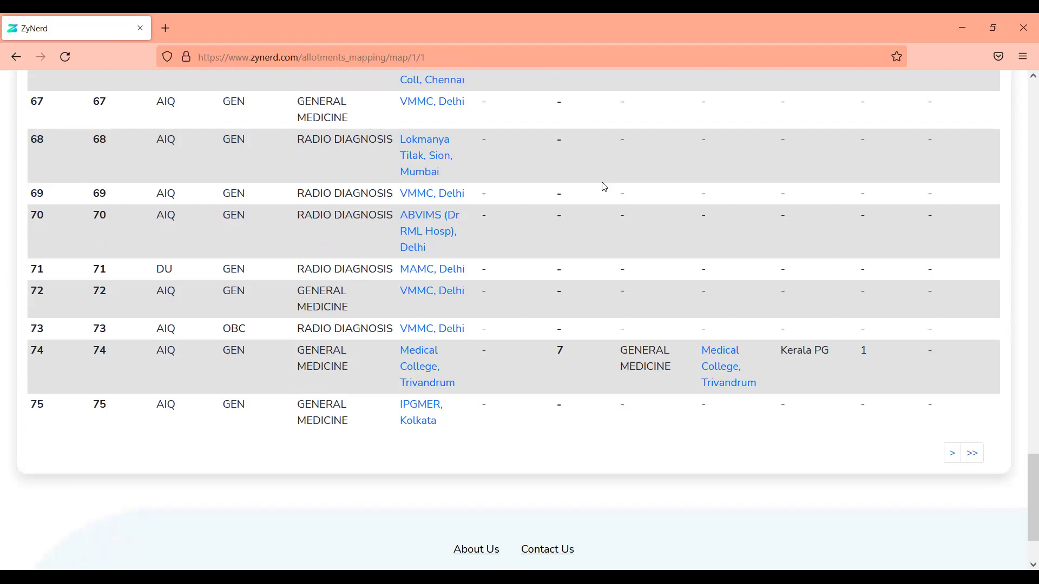
mouse_move(347, 368)
- Hide the empty rows so that only candidates mapped to another counseling are listed
scroll(597, 376, up, 20)
scroll(864, 292, up, 6)
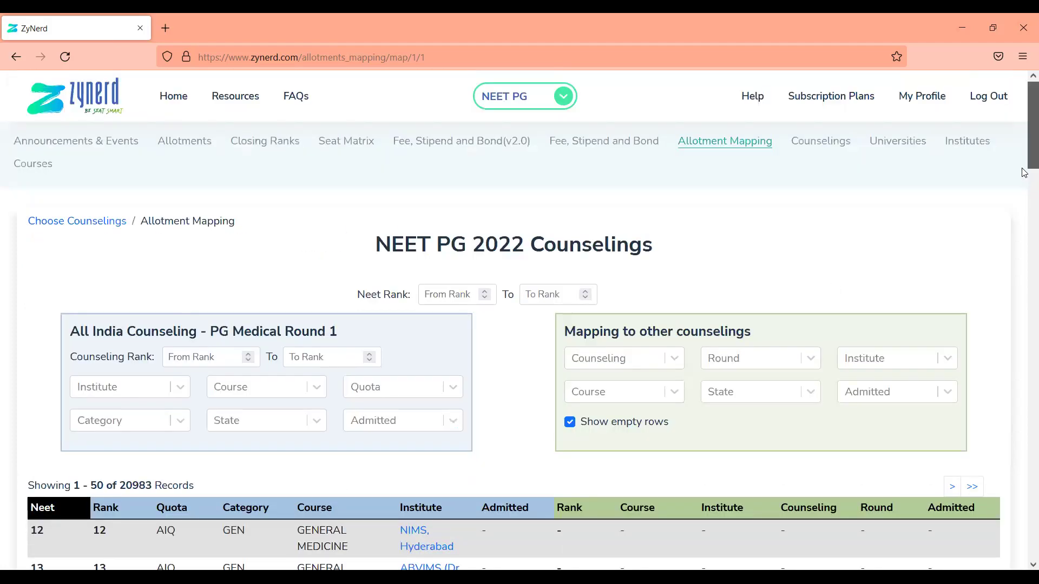
scroll(587, 241, down, 3)
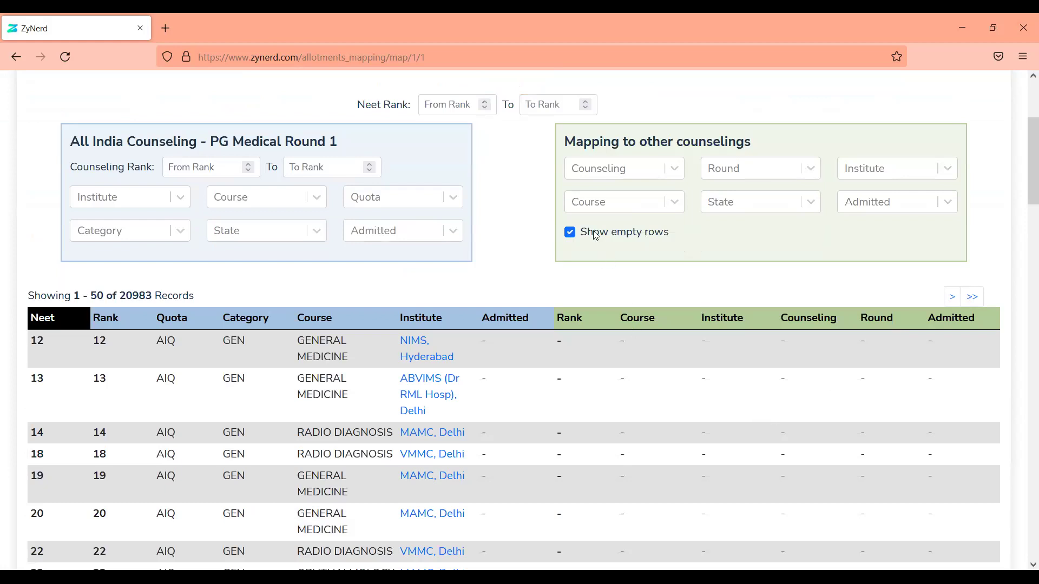
click(569, 234)
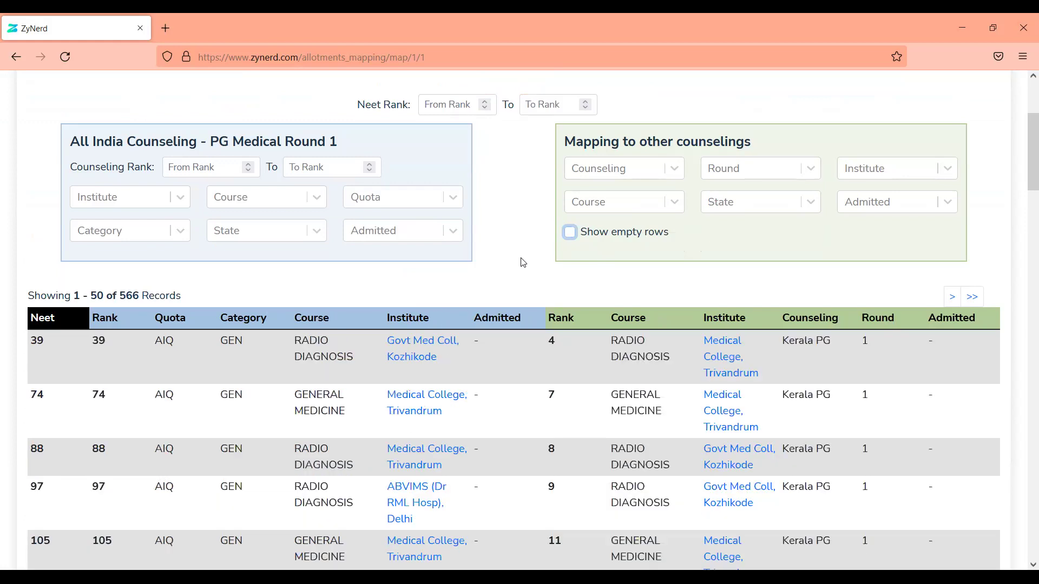
- Examine the filtered records, comparing each candidate's rank, course and institute in the two counselings
mouse_move(1024, 179)
mouse_down()
mouse_move(1024, 294)
mouse_move(1024, 165)
mouse_up()
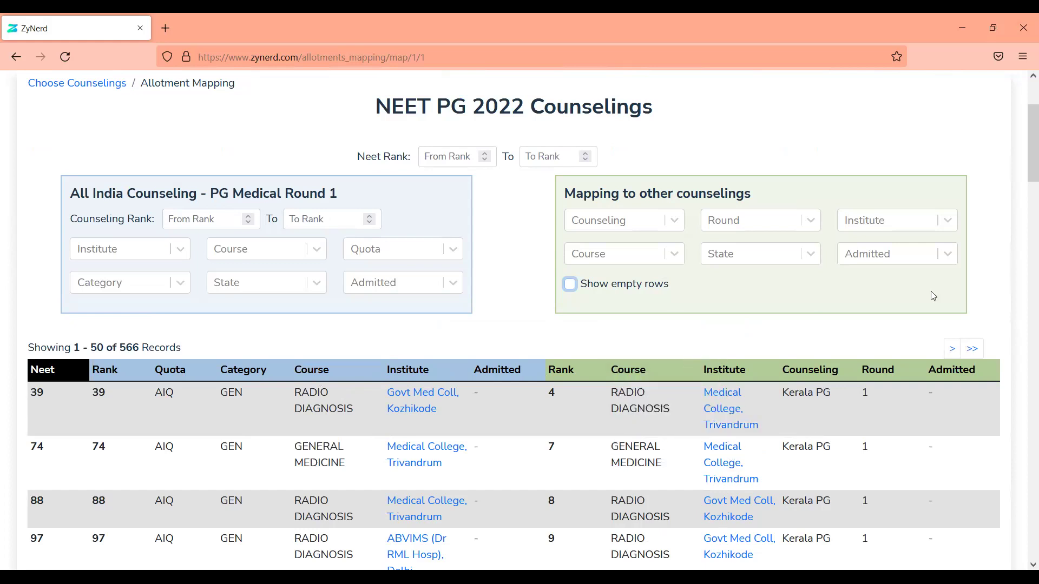
drag(1025, 141, 1025, 188)
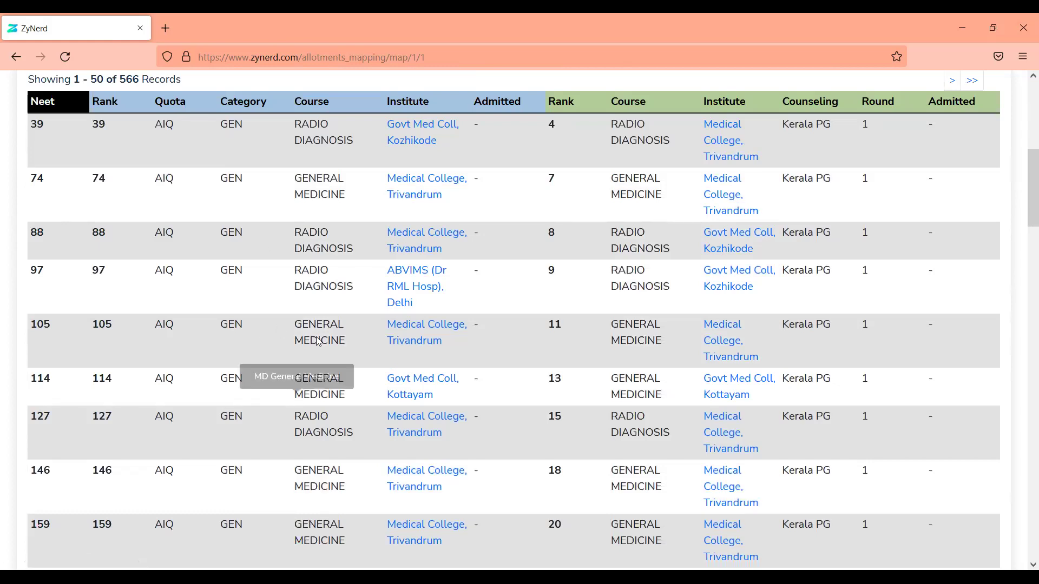
scroll(285, 345, down, 2)
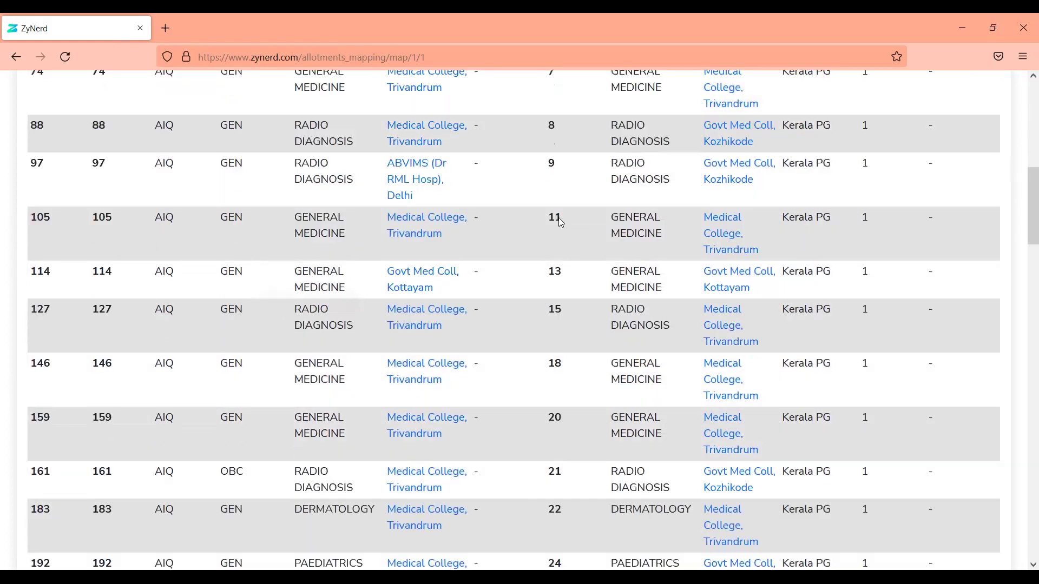
drag(1025, 231, 1025, 187)
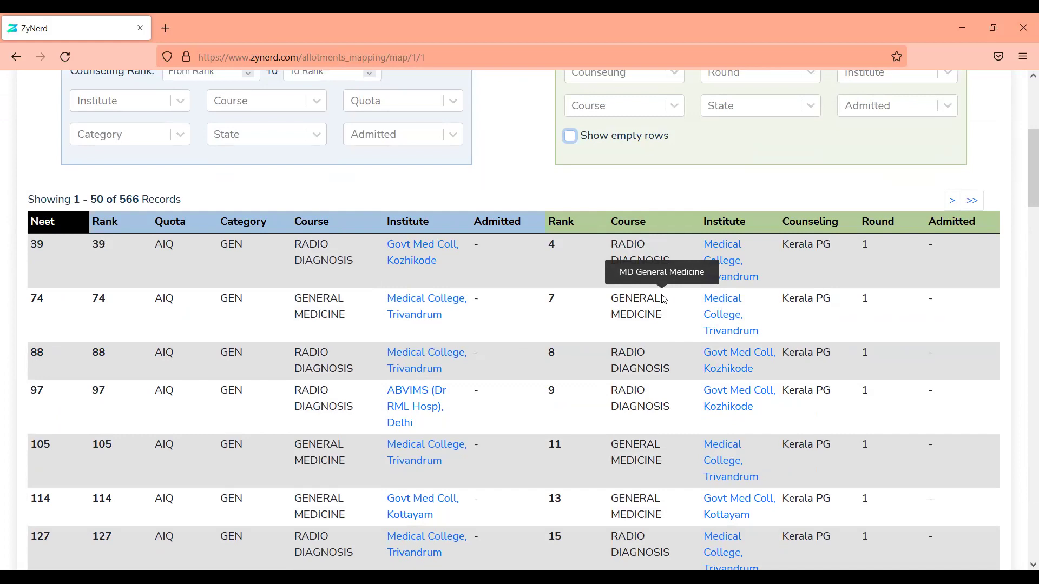
- Scan the remaining rows on the first page, comparing the All India course and institute with the Kerala PG allotment
drag(1025, 159, 1026, 212)
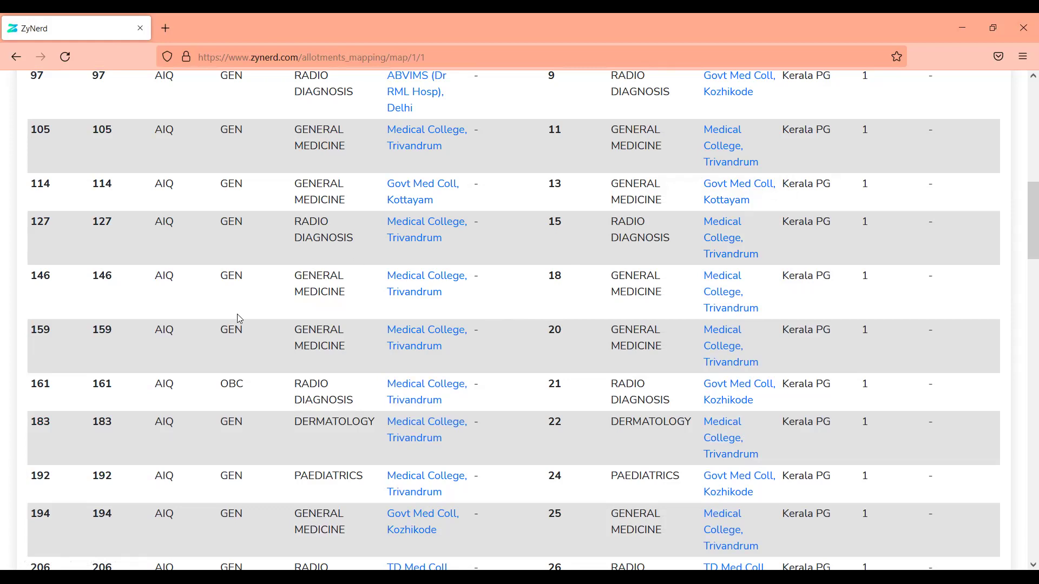
scroll(240, 319, down, 9)
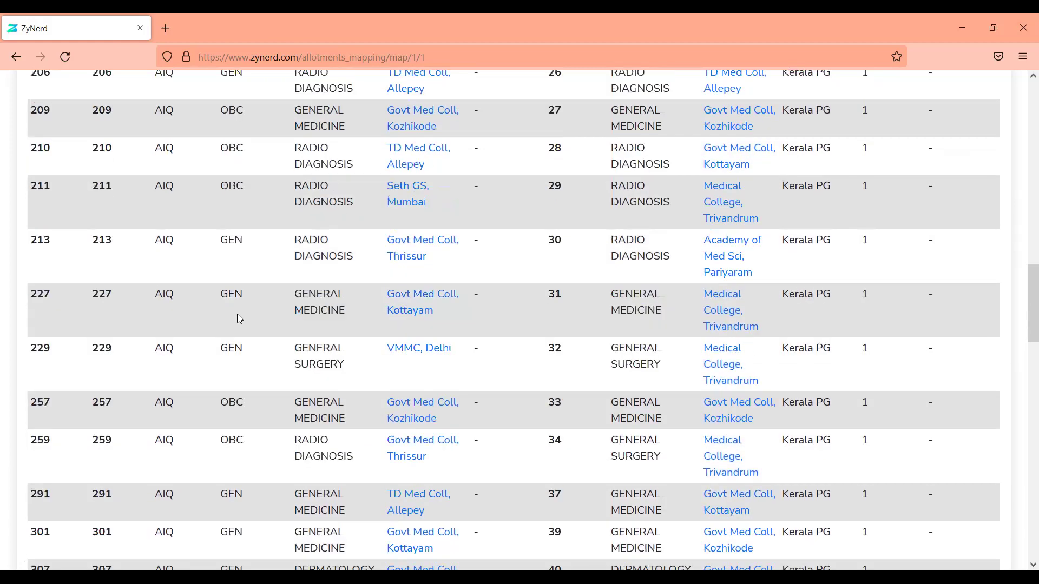
scroll(239, 319, down, 8)
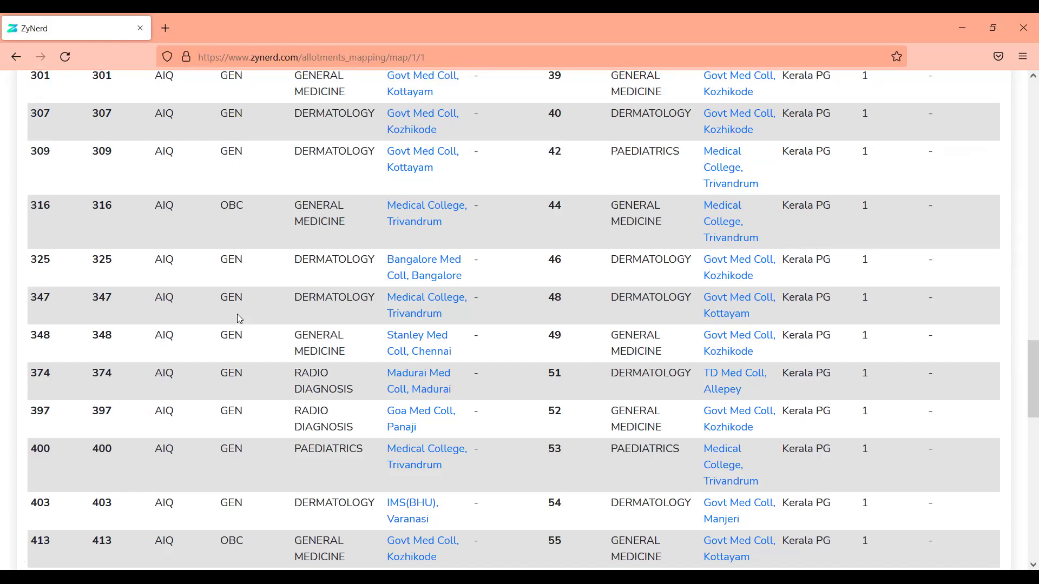
scroll(240, 319, down, 5)
scroll(239, 319, up, 20)
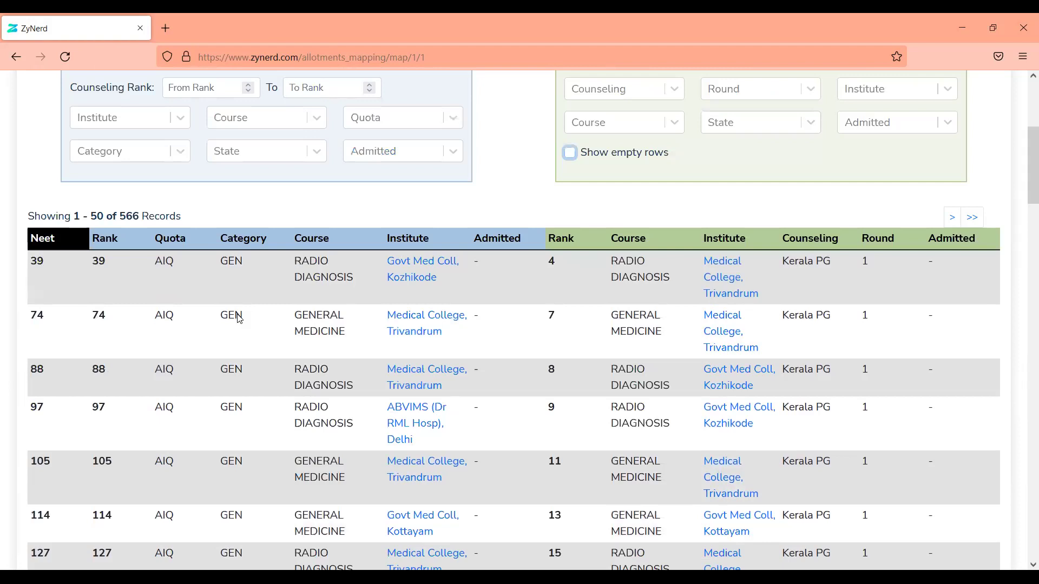
scroll(240, 319, up, 3)
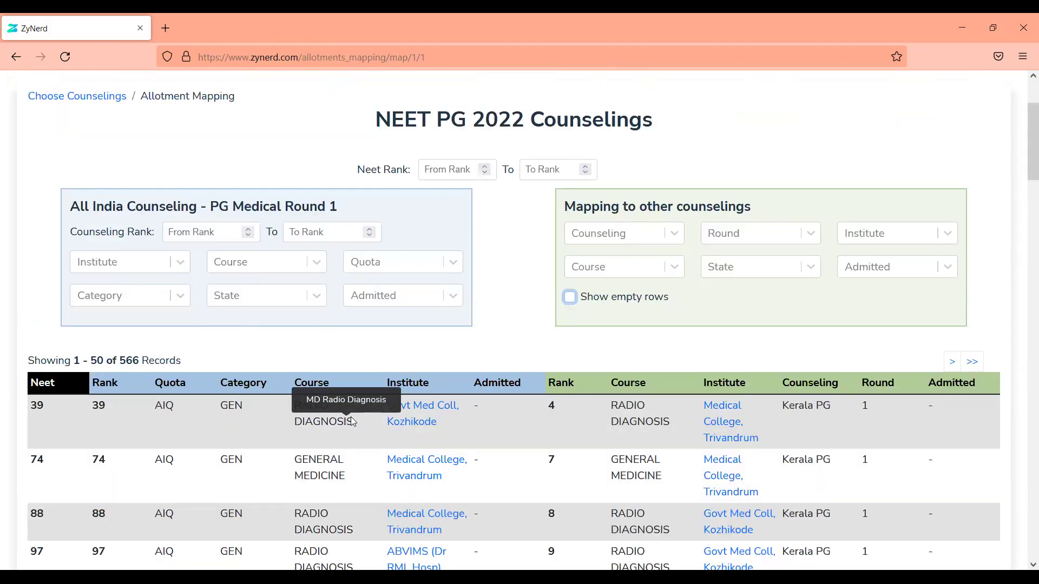
- Filter the All India round 1 allotments by the course MS General Surgery
click(215, 224)
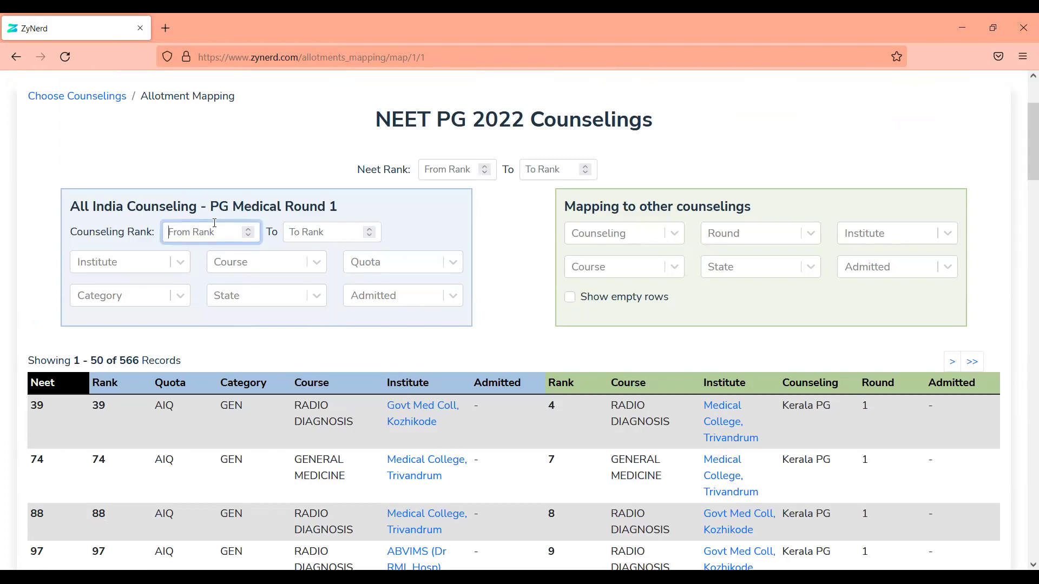
click(245, 262)
text(general s)
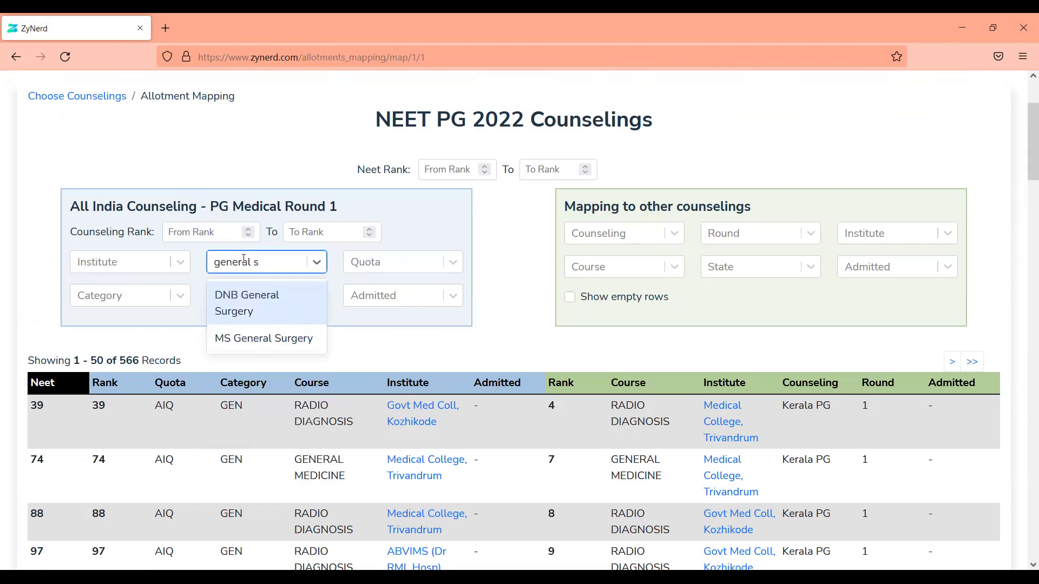
key(Down)
key(Return)
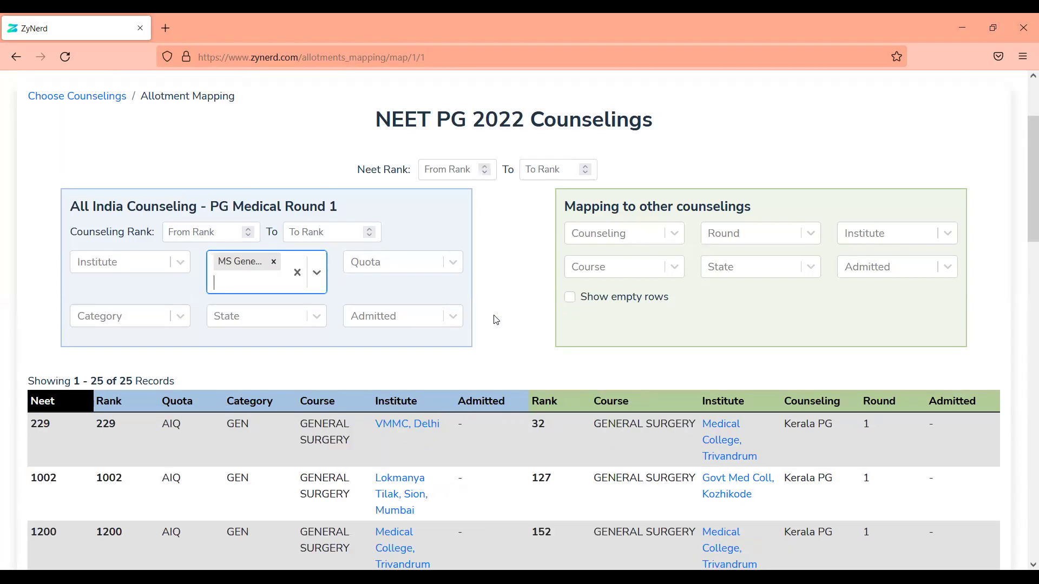
- Examine the General Surgery records, comparing each candidate's All India seat with the course and institute allotted in Kerala PG
scroll(492, 322, down, 2)
scroll(497, 320, down, 1)
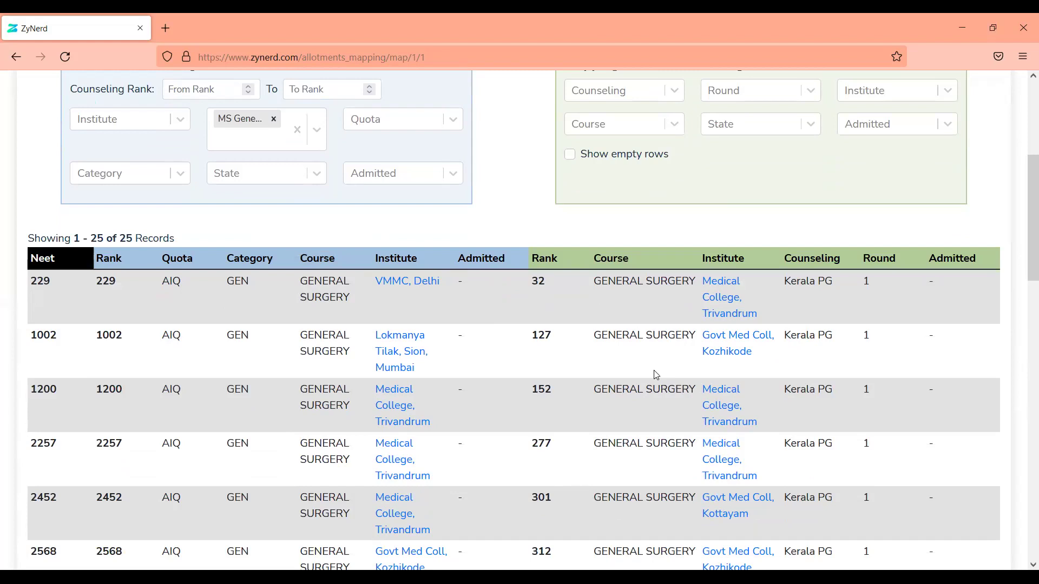
scroll(657, 375, down, 15)
scroll(657, 375, down, 1)
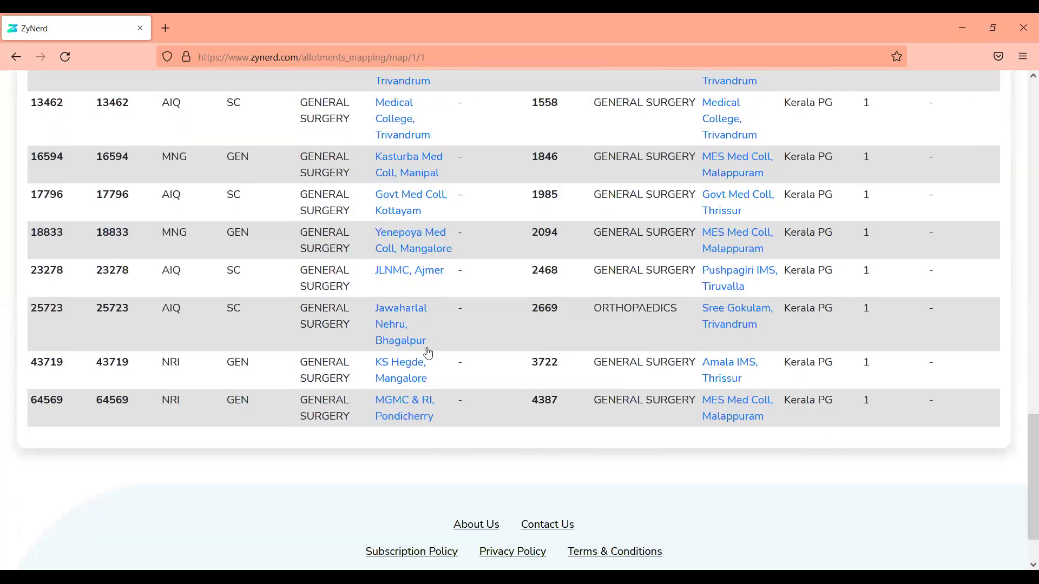
scroll(673, 336, up, 5)
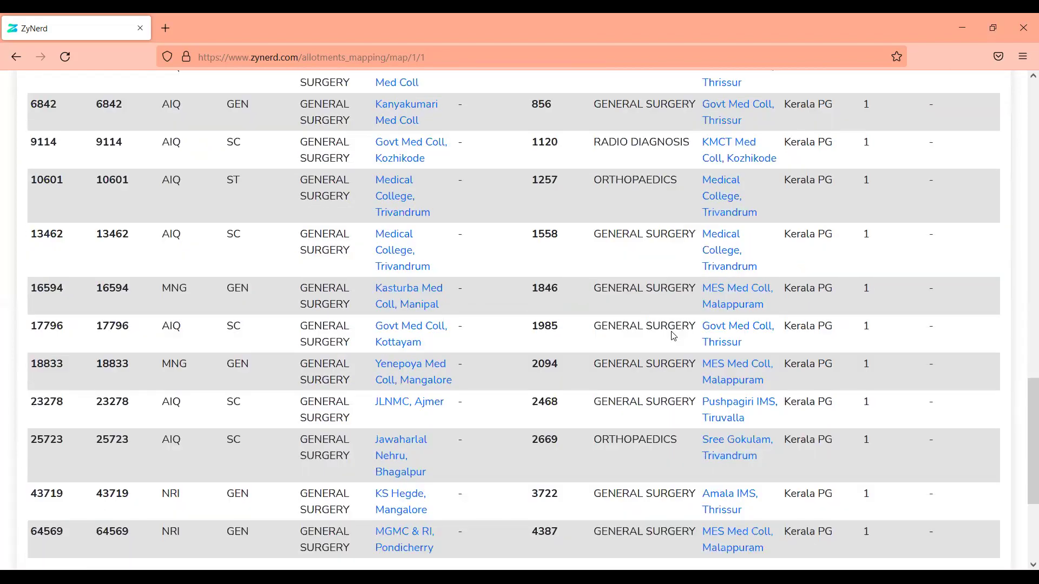
scroll(674, 337, up, 20)
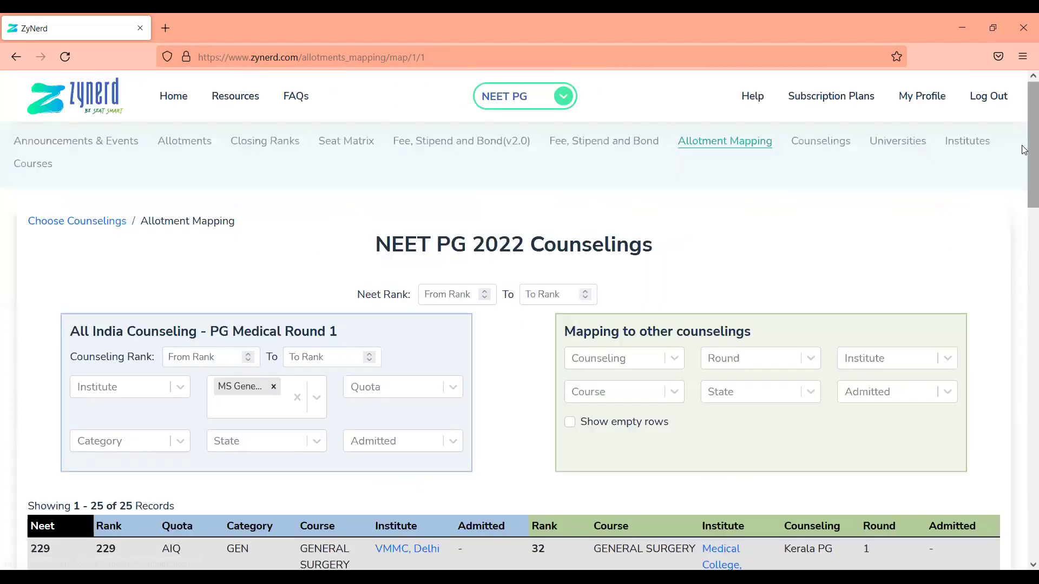
- Narrow the All India General Surgery allotments to the state Delhi
scroll(1025, 186, down, 4)
scroll(1025, 185, down, 2)
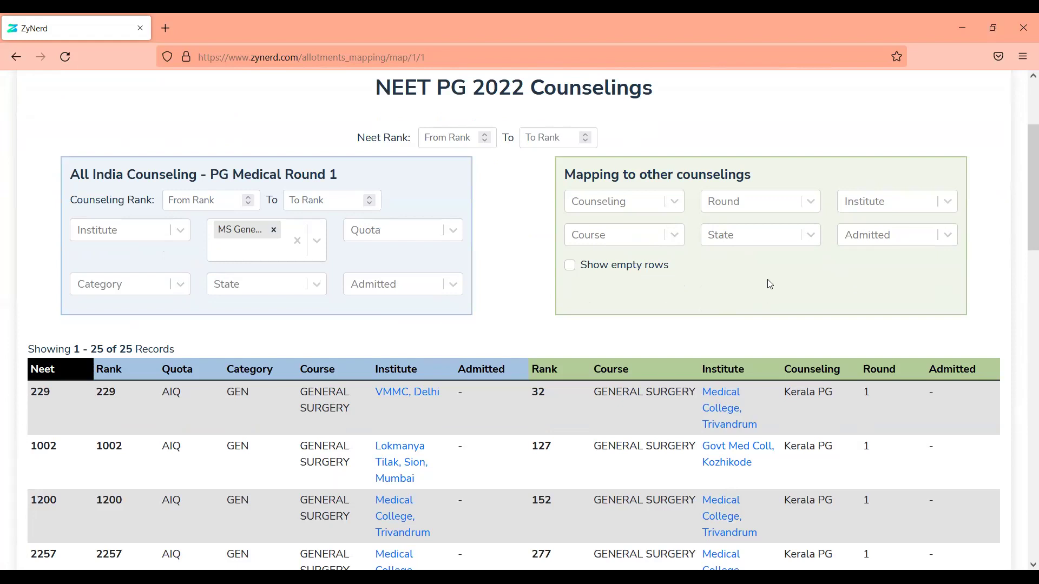
click(787, 247)
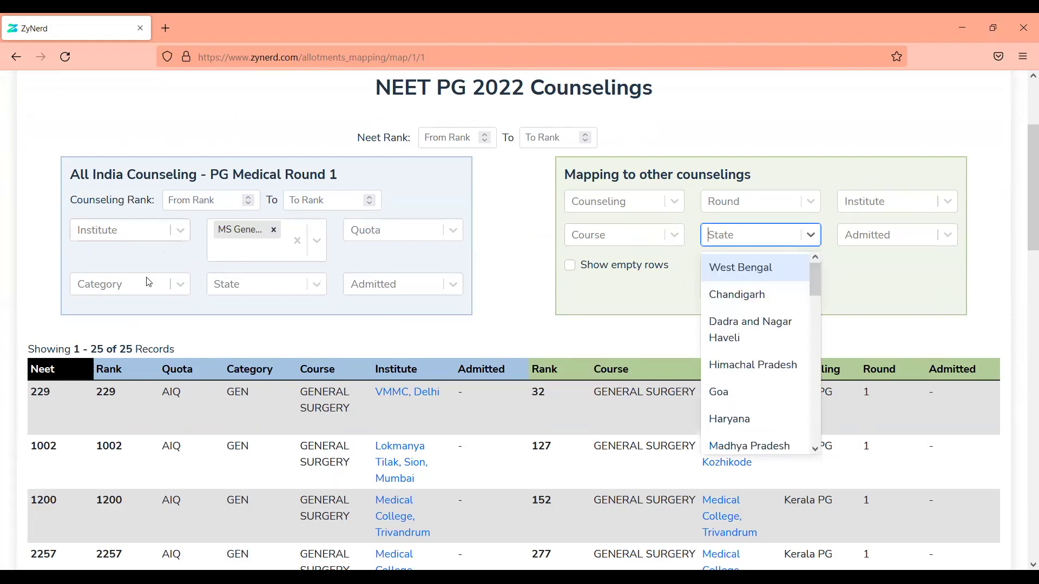
click(270, 288)
key(Down)
key(Down)
key(Down)
key(Down)
key(Down)
key(Down)
key(Down)
key(Down)
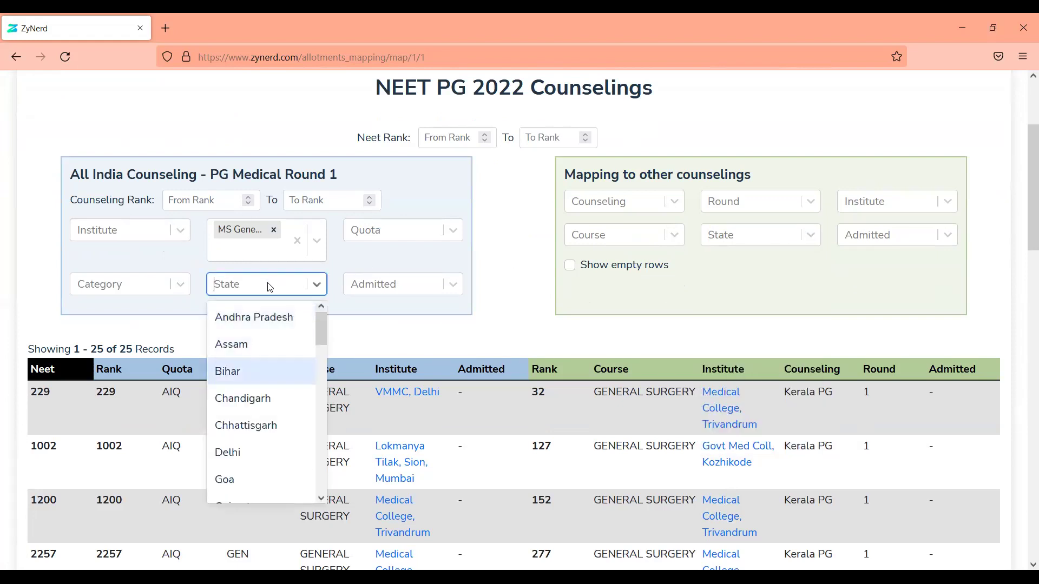
key(Up)
key(Up)
key(Up)
key(Return)
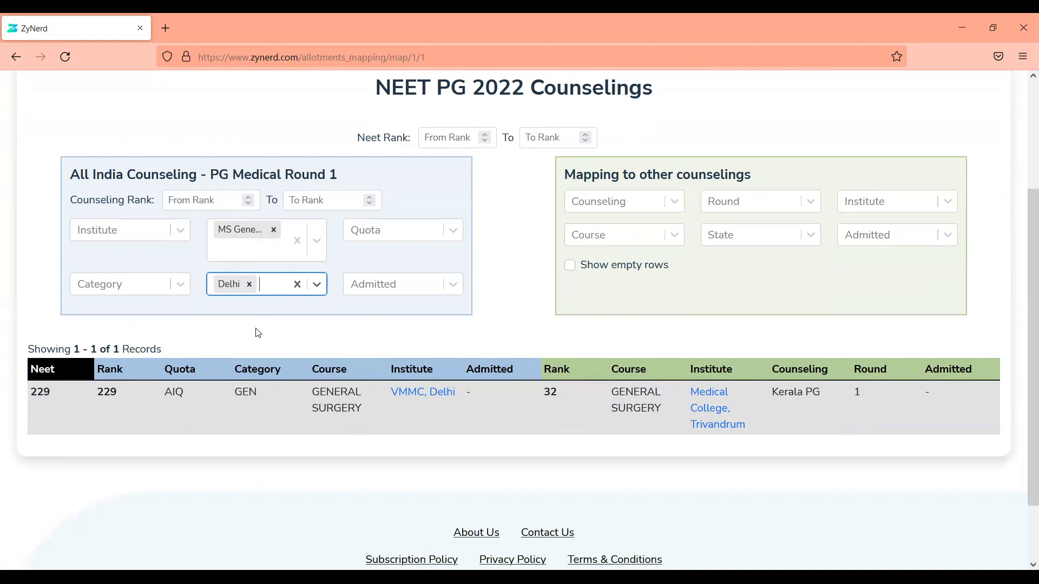
- Remove the Delhi state filter and try filtering the All India allotments by the Maulana institute
click(250, 284)
click(132, 232)
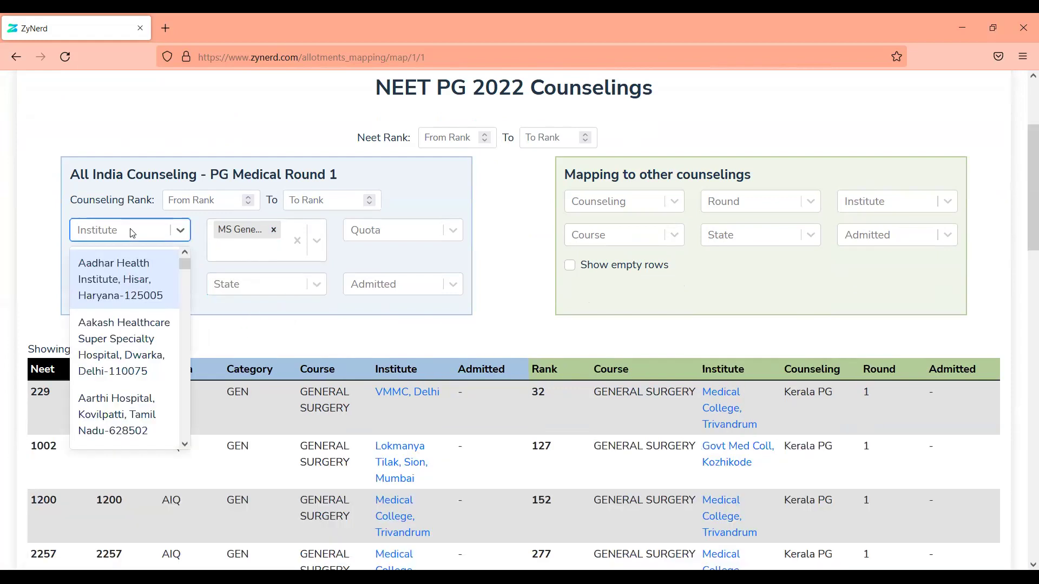
text(maula)
key(Return)
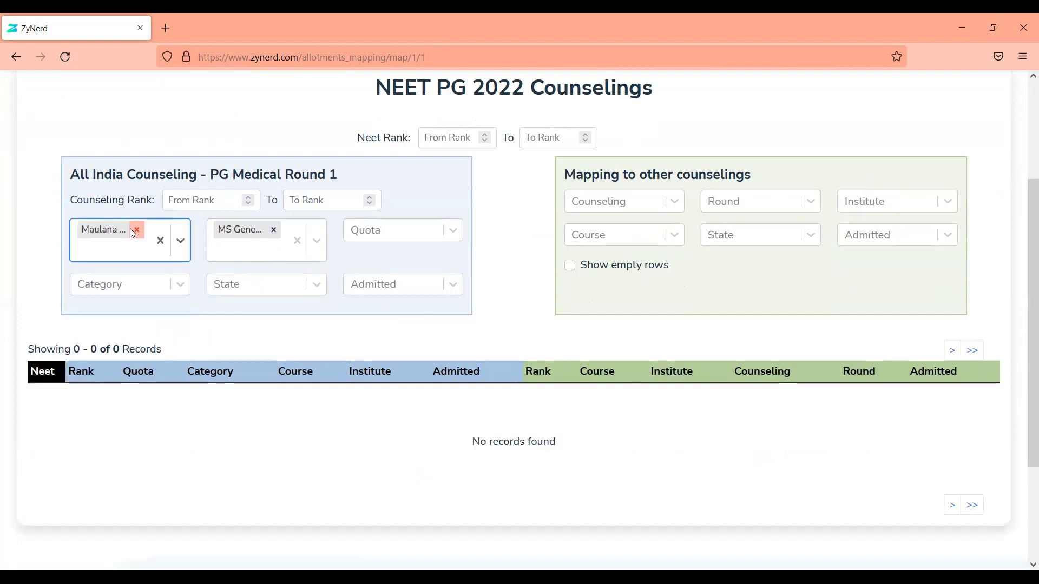
click(137, 230)
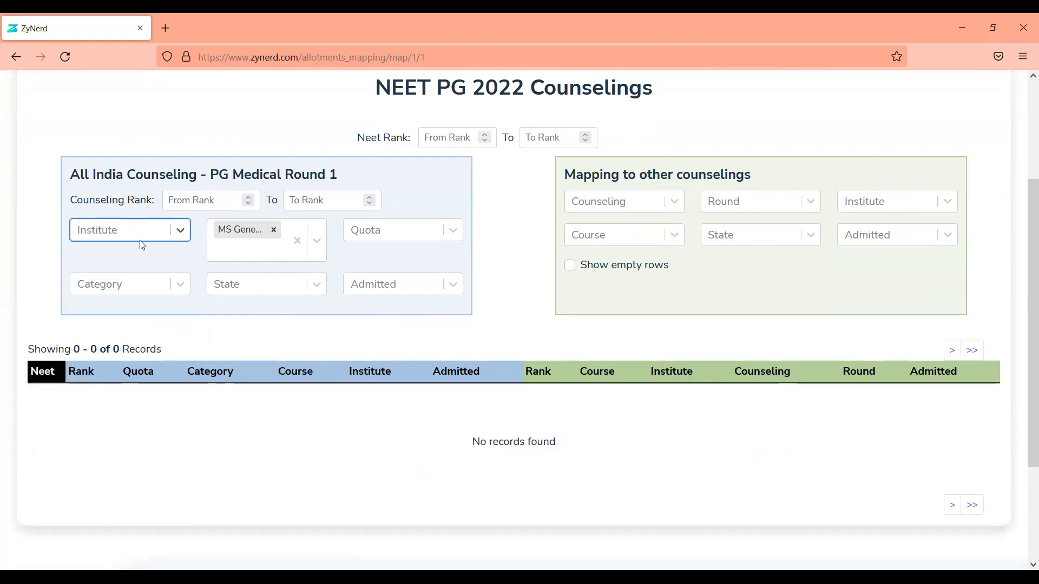
text(delh)
key(ctrl+a)
key(BackSpace)
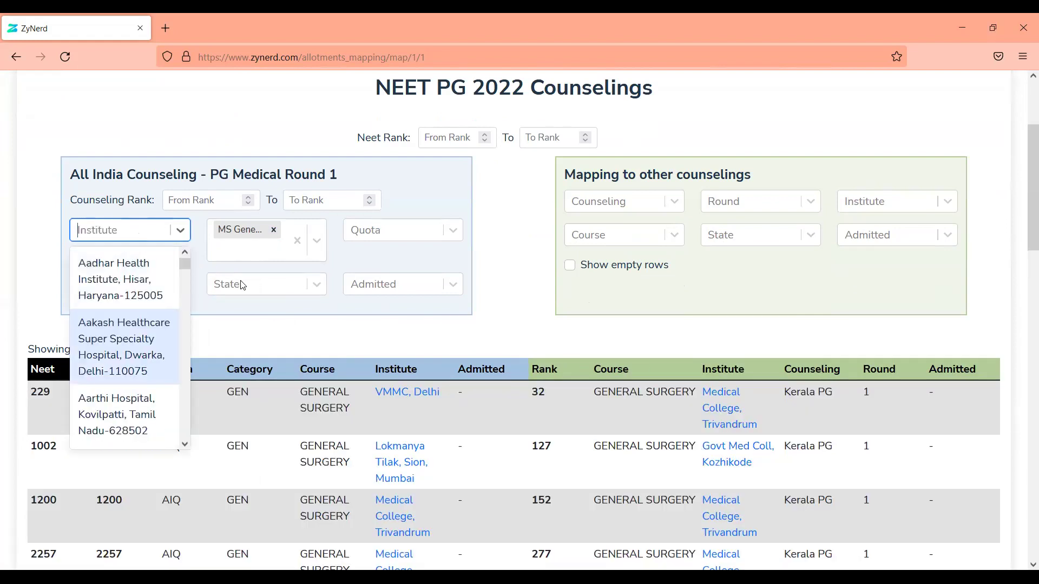
- Set the state filter for the All India allotments to Delhi
click(245, 285)
text(delhi)
key(Return)
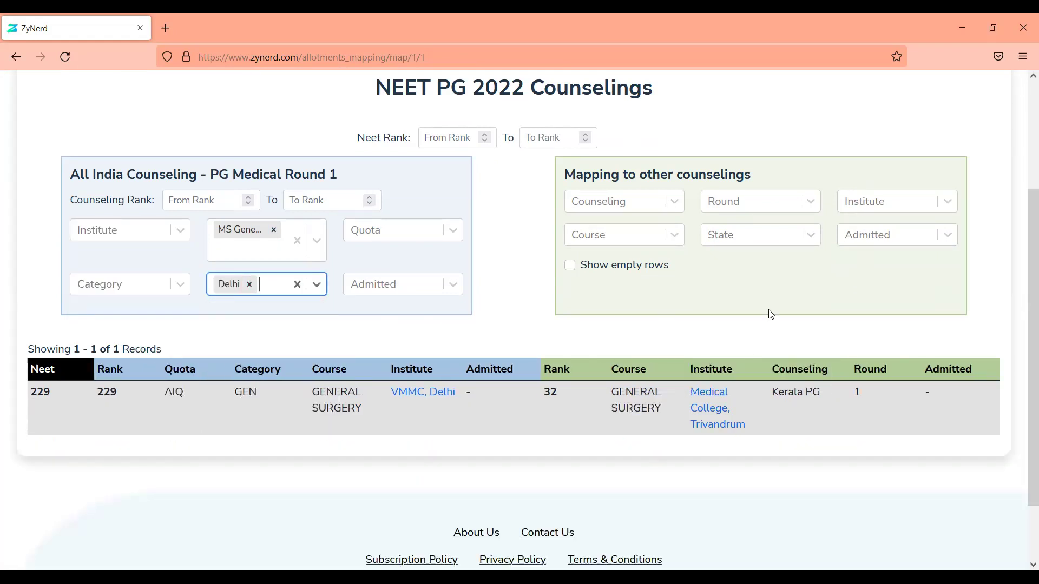
- Check which counselings are offered as filter options for the mapping to other counselings
click(612, 206)
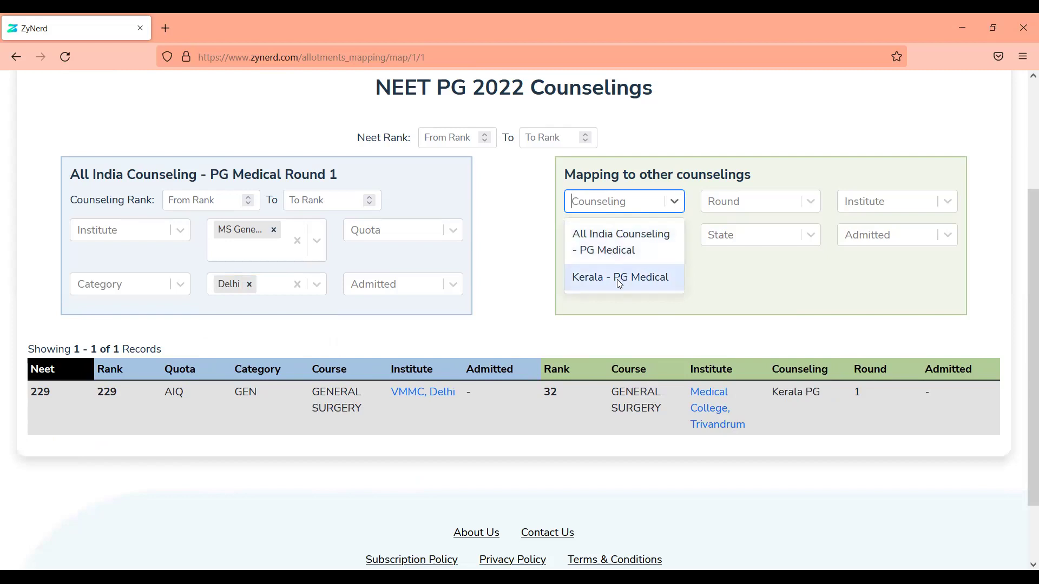
click(617, 252)
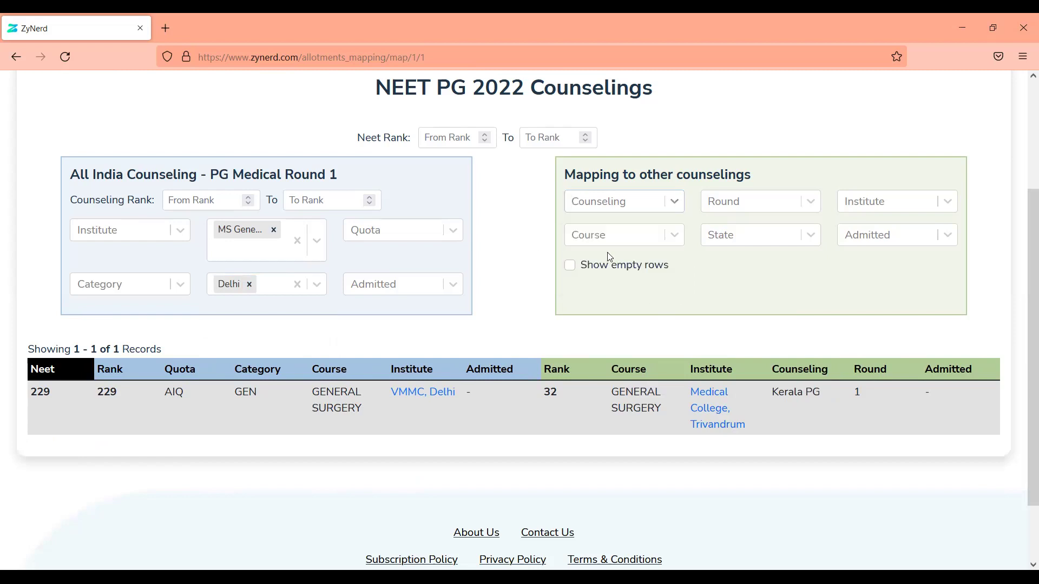
click(617, 208)
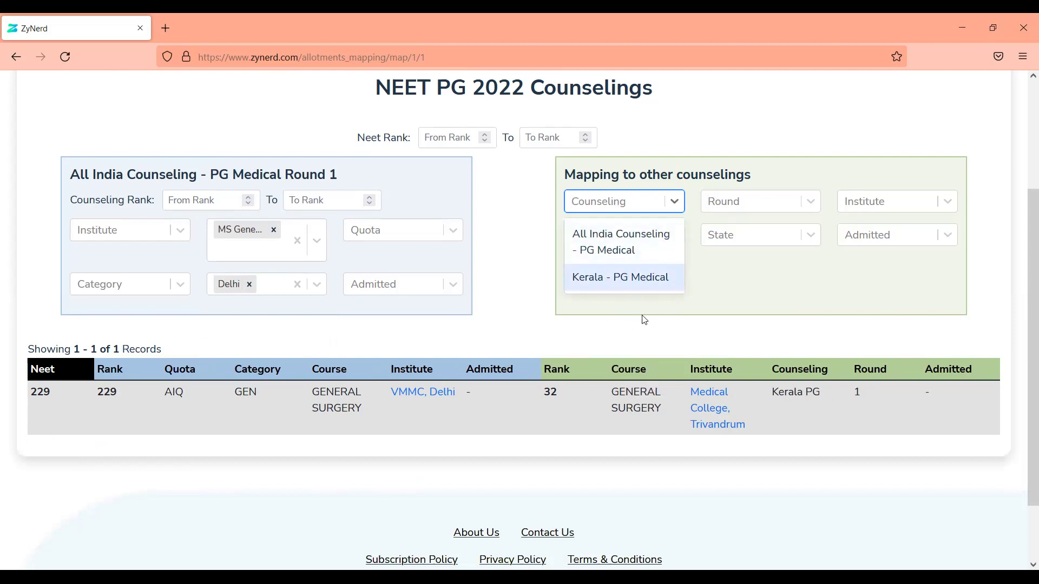
click(639, 351)
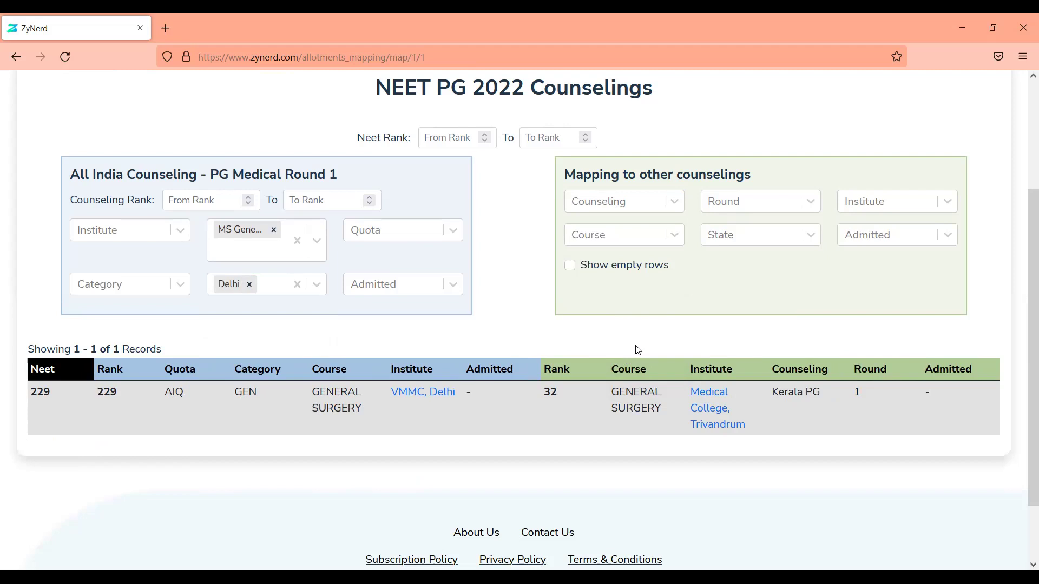
- Return to the counseling choice and load the allotment mapping with Kerala - PG Medical, round 1, as primary counseling
scroll(639, 350, up, 3)
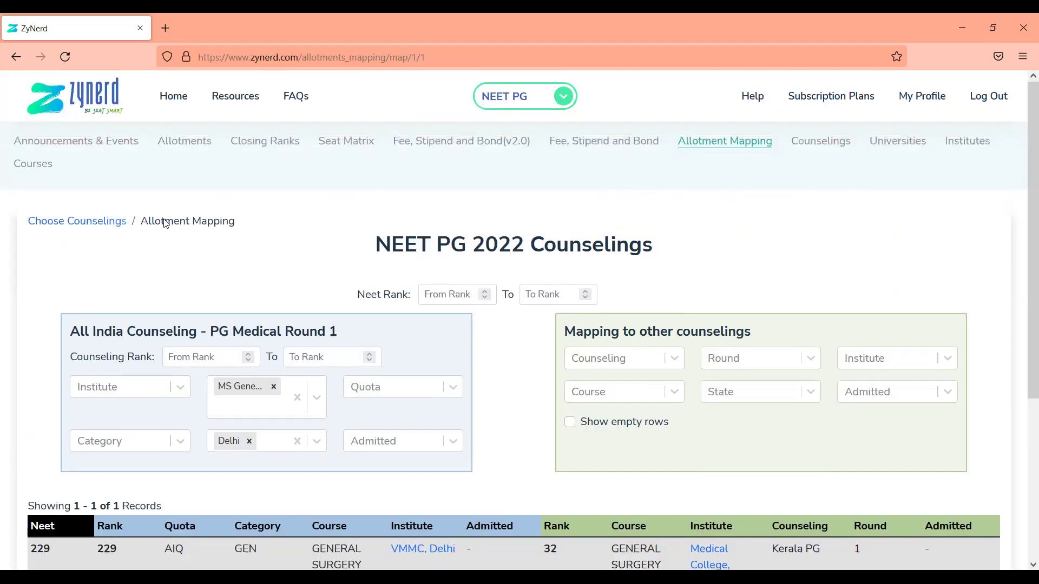
click(84, 227)
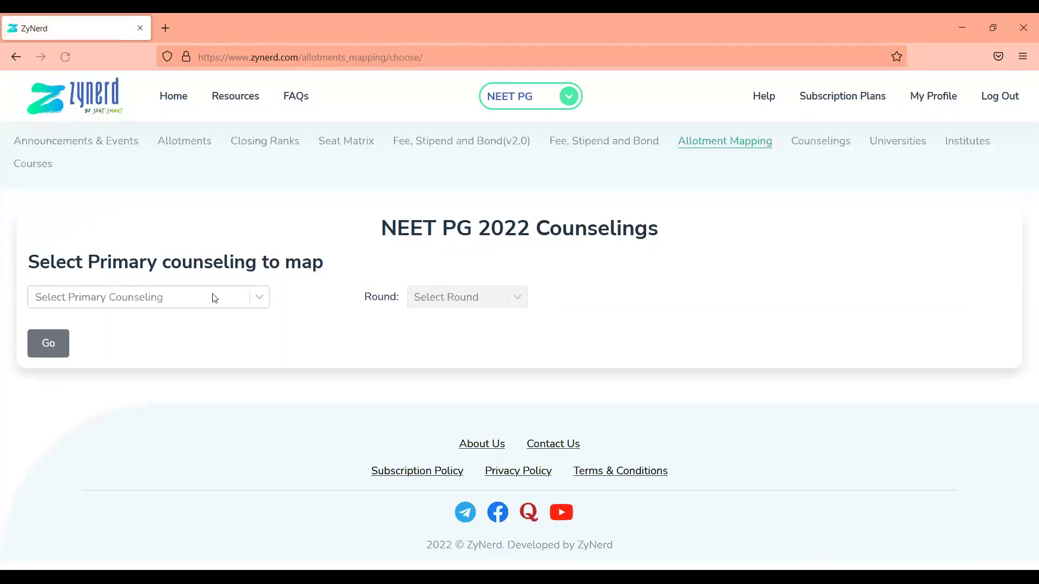
click(209, 298)
key(Down)
key(Return)
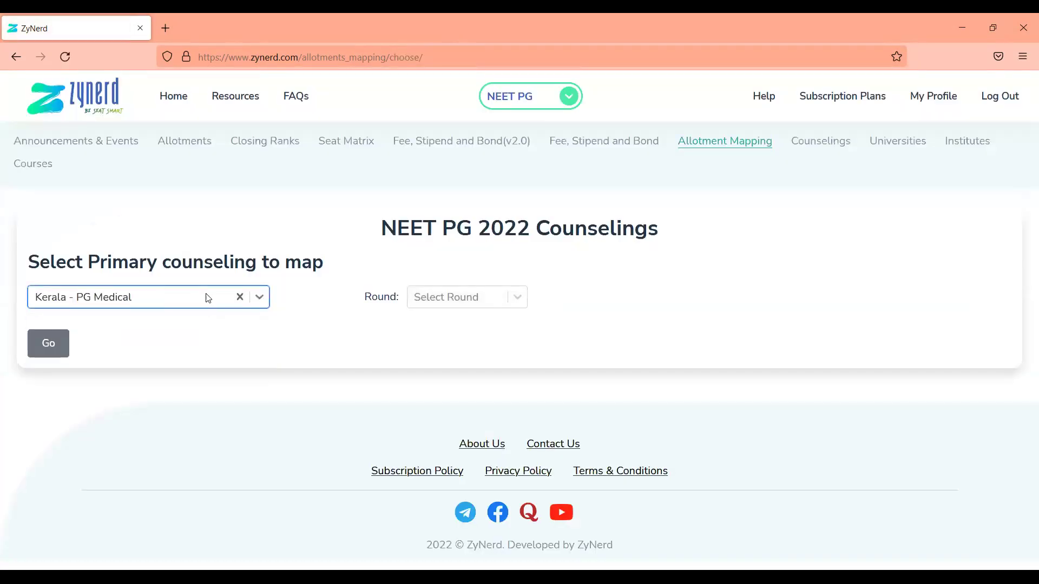
click(450, 298)
click(448, 336)
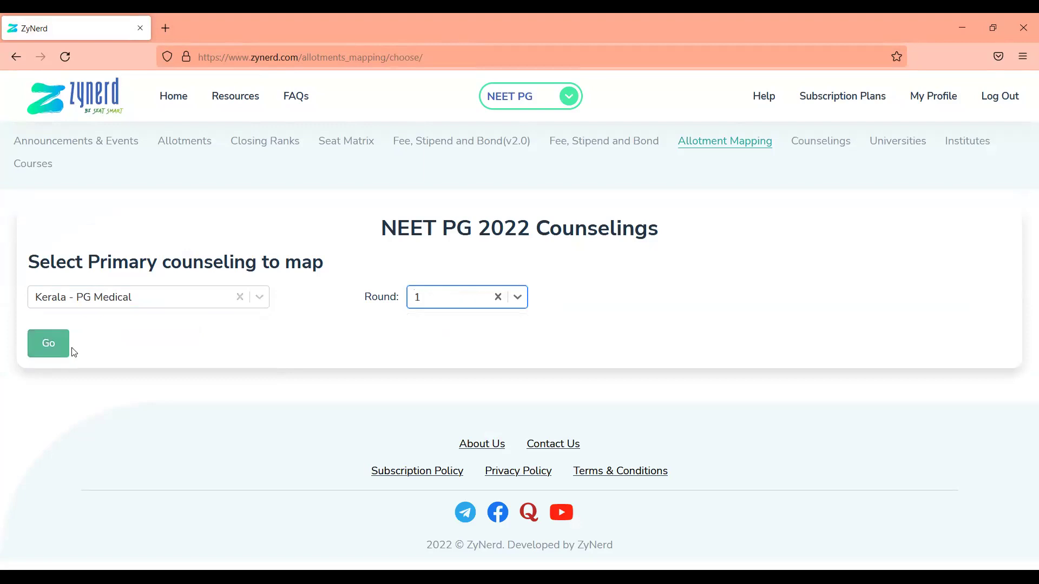
click(49, 343)
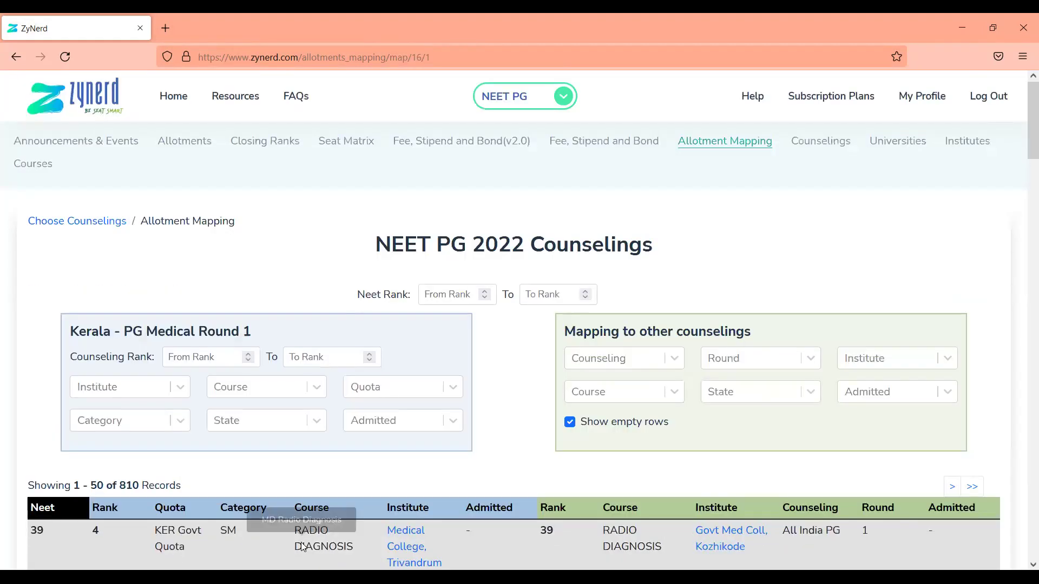
- Restrict the mapping to All India Counseling - PG Medical and hide the empty rows
scroll(272, 466, down, 2)
scroll(275, 470, down, 1)
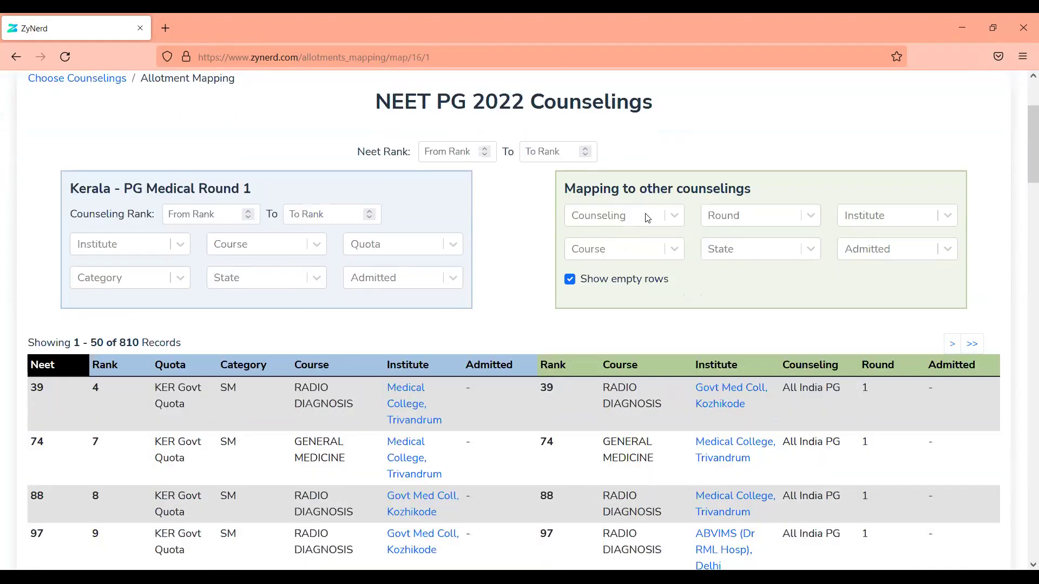
click(648, 216)
key(Return)
click(569, 300)
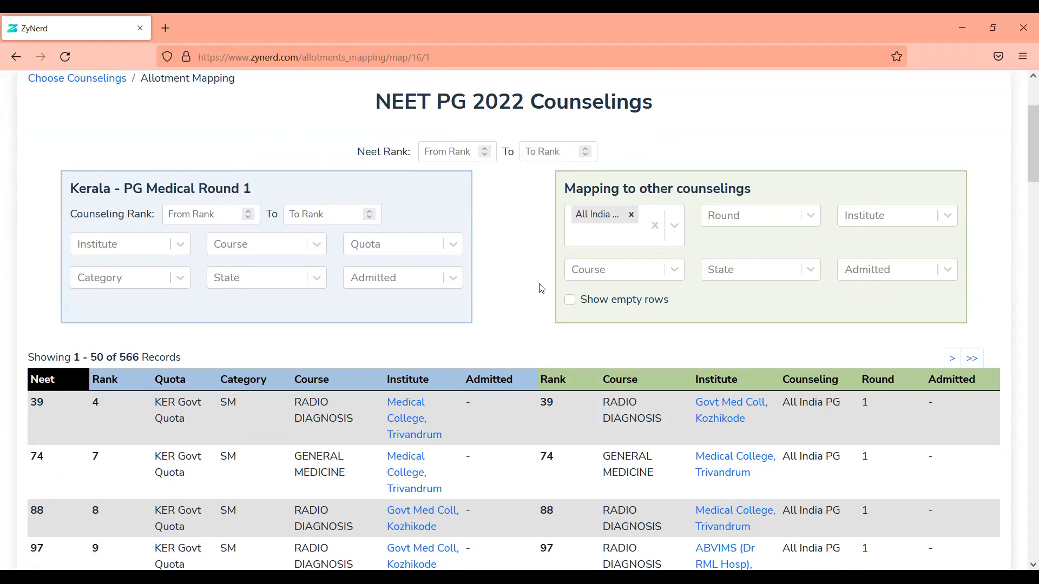
- Clear the All India filter from the mapping to other counselings and set the Neet Rank range from 2000 to 2500
scroll(542, 289, up, 3)
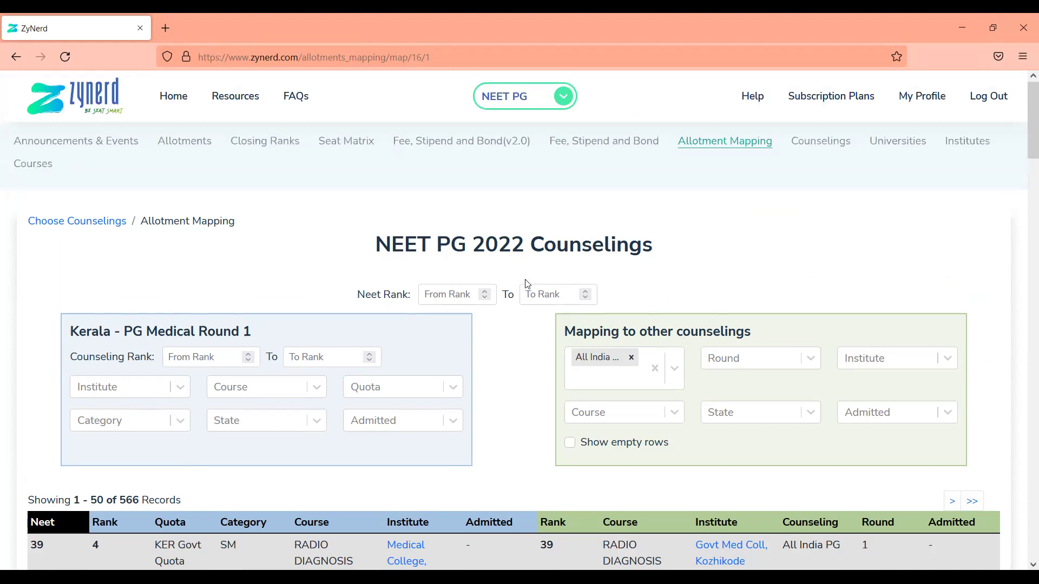
click(457, 294)
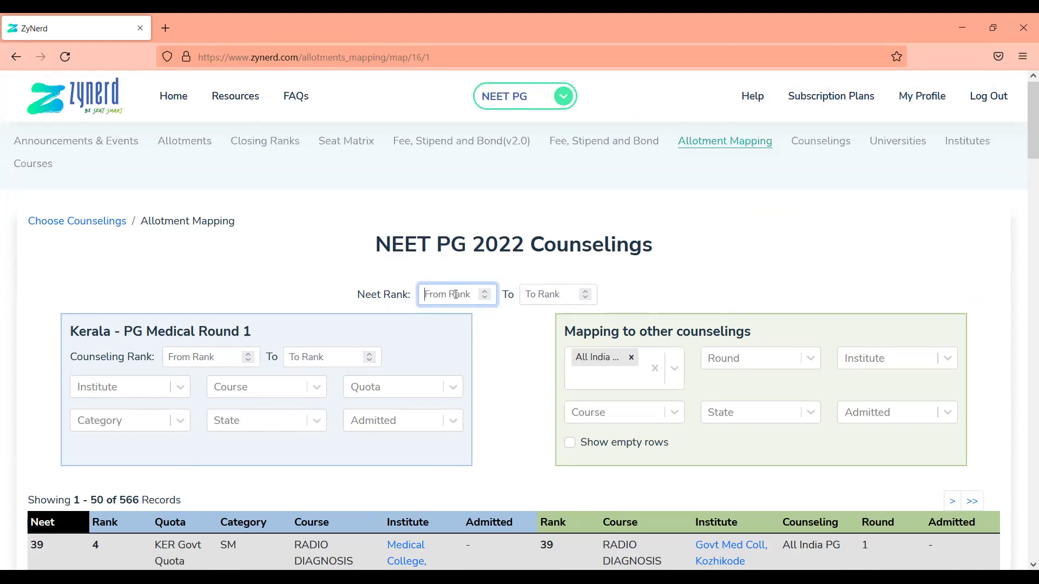
click(632, 358)
click(451, 299)
text(2000)
key(Tab)
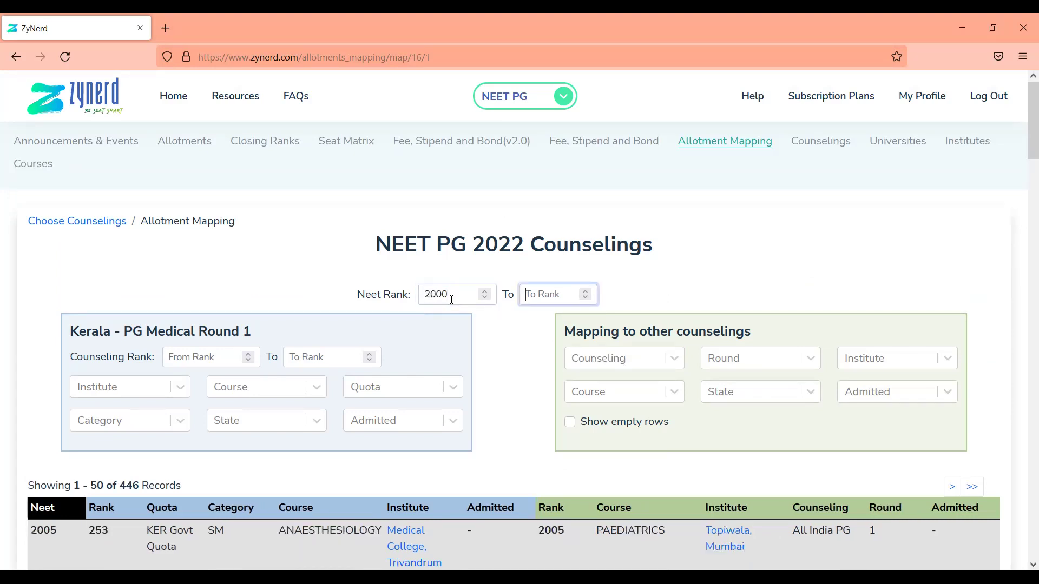
text(25000)
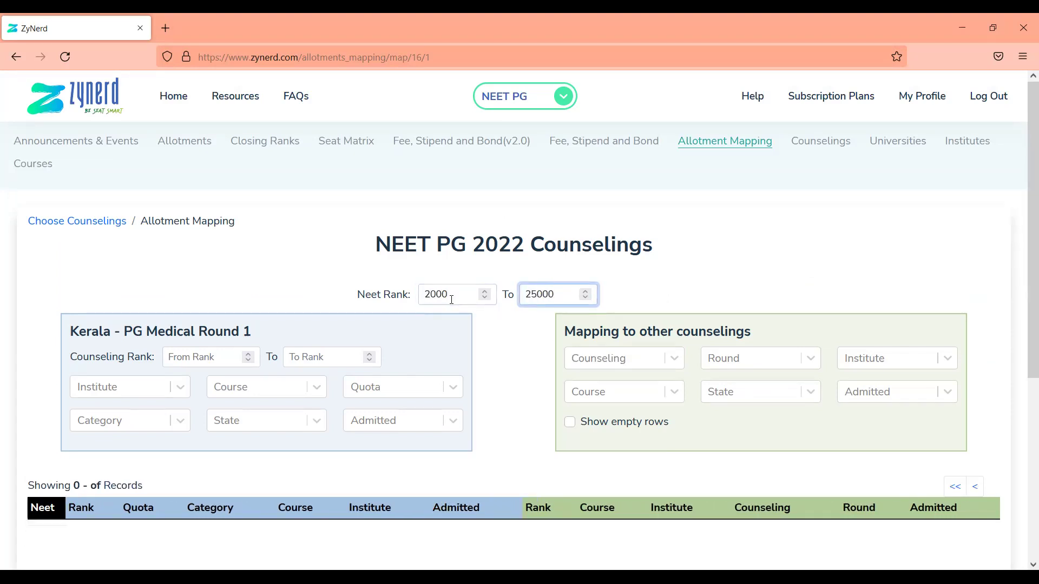
key(BackSpace)
click(375, 274)
- Compare the Kerala round 1 allotments with the All India allotments of the candidates in the filtered rank range
scroll(375, 274, down, 2)
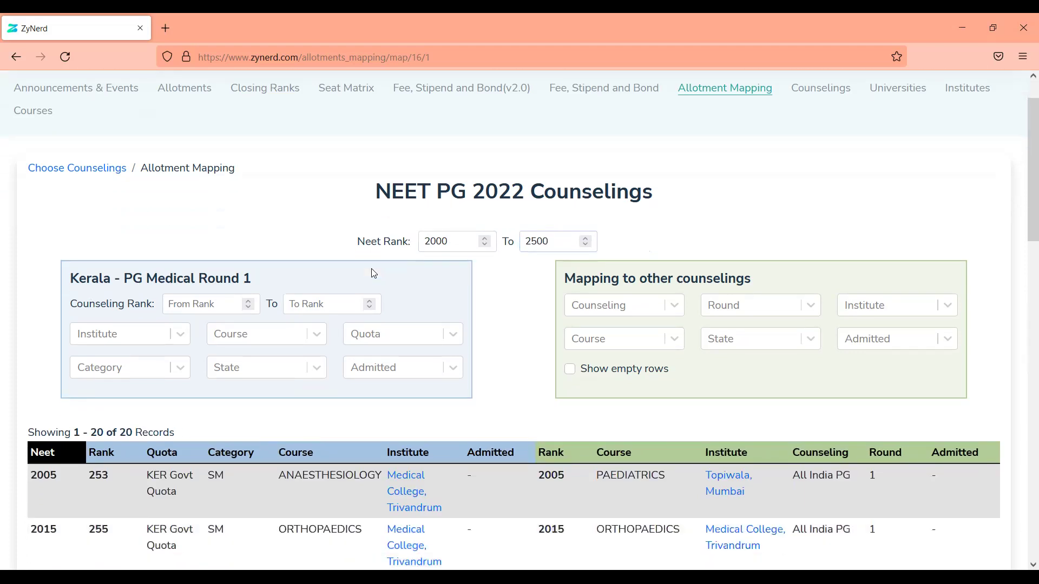
scroll(374, 274, down, 4)
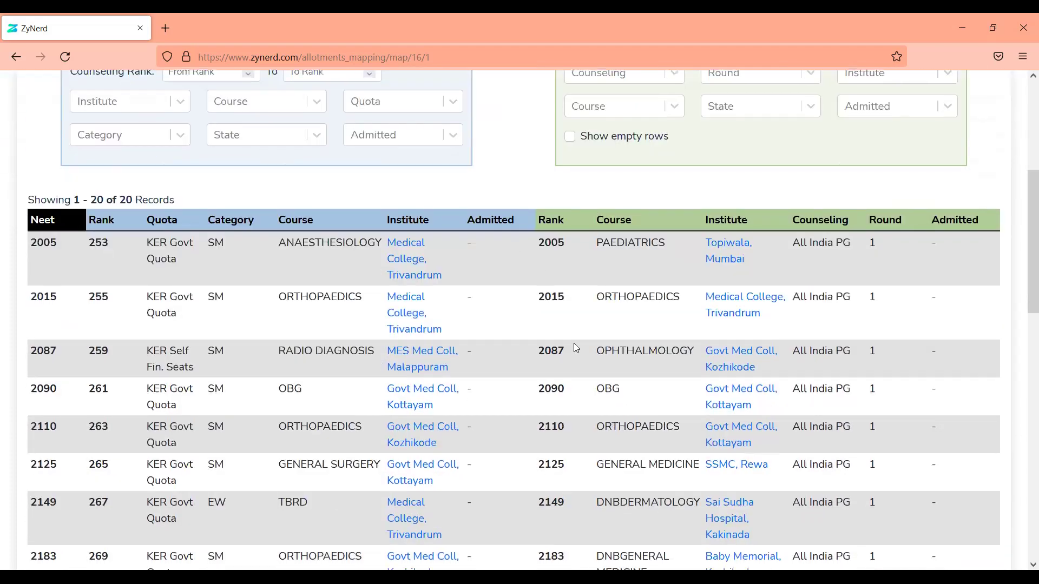
scroll(576, 348, up, 5)
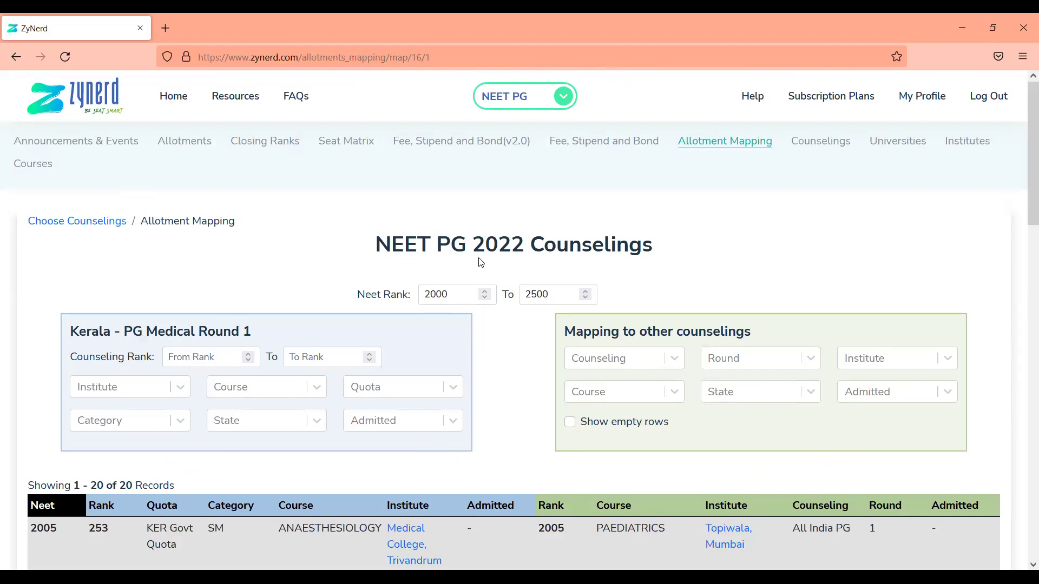
scroll(481, 263, down, 1)
scroll(481, 263, down, 7)
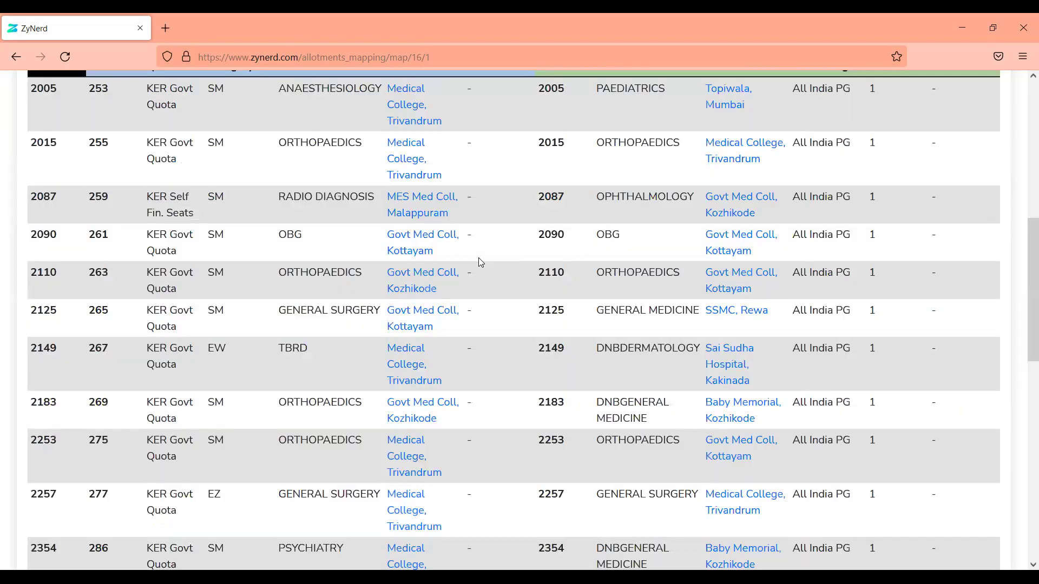
scroll(481, 263, up, 5)
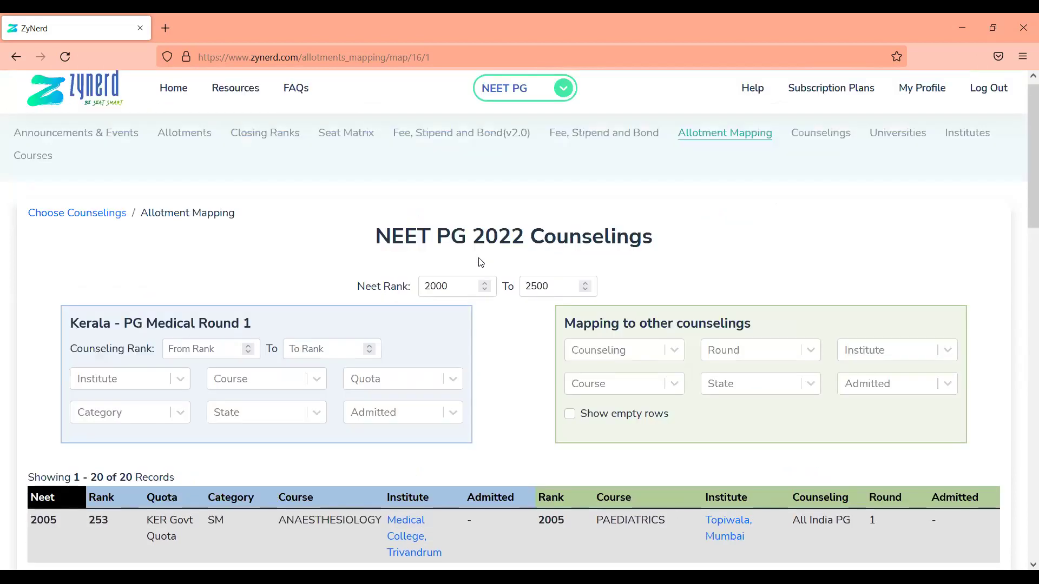